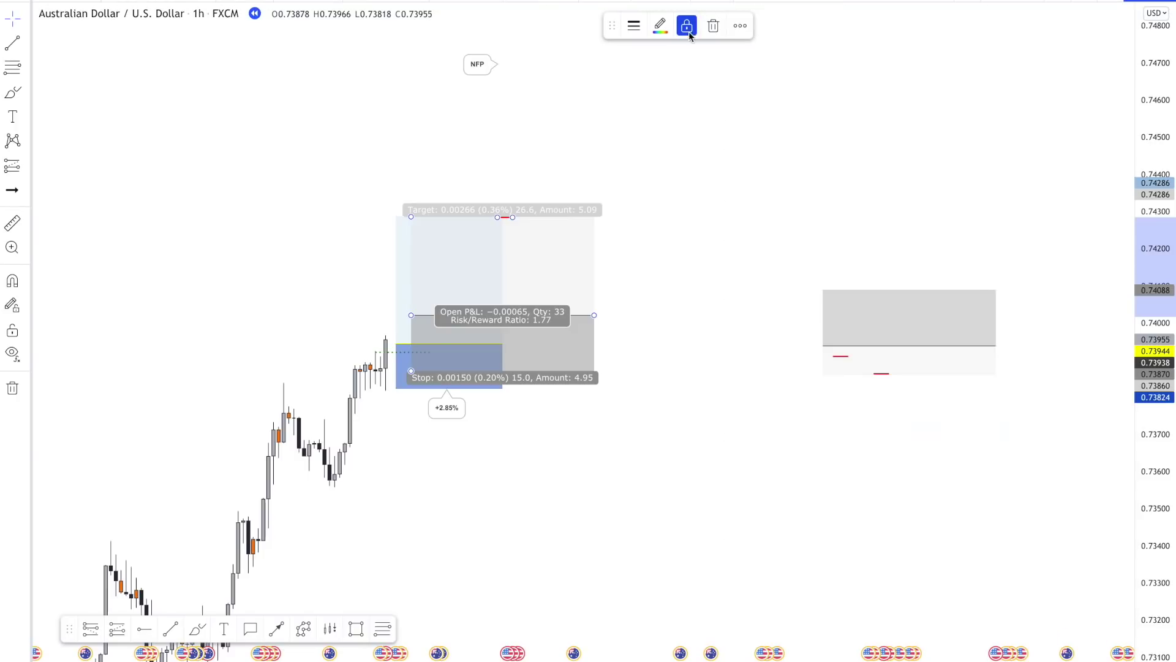
Sketch a rising zigzag of higher highs and higher lows with the Brush beside the AUDUSD candles, and undo it.
{"action": "left_click_drag", "start_coordinate": [790, 443], "coordinate": [951, 419]}
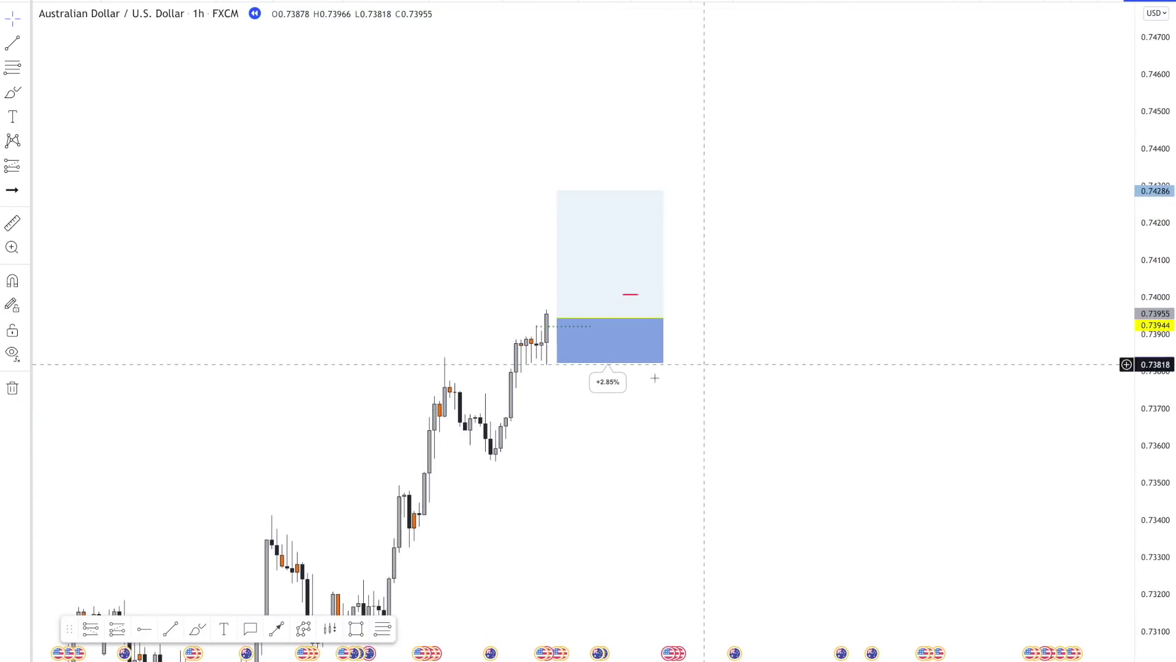
{"action": "left_click", "coordinate": [13, 92]}
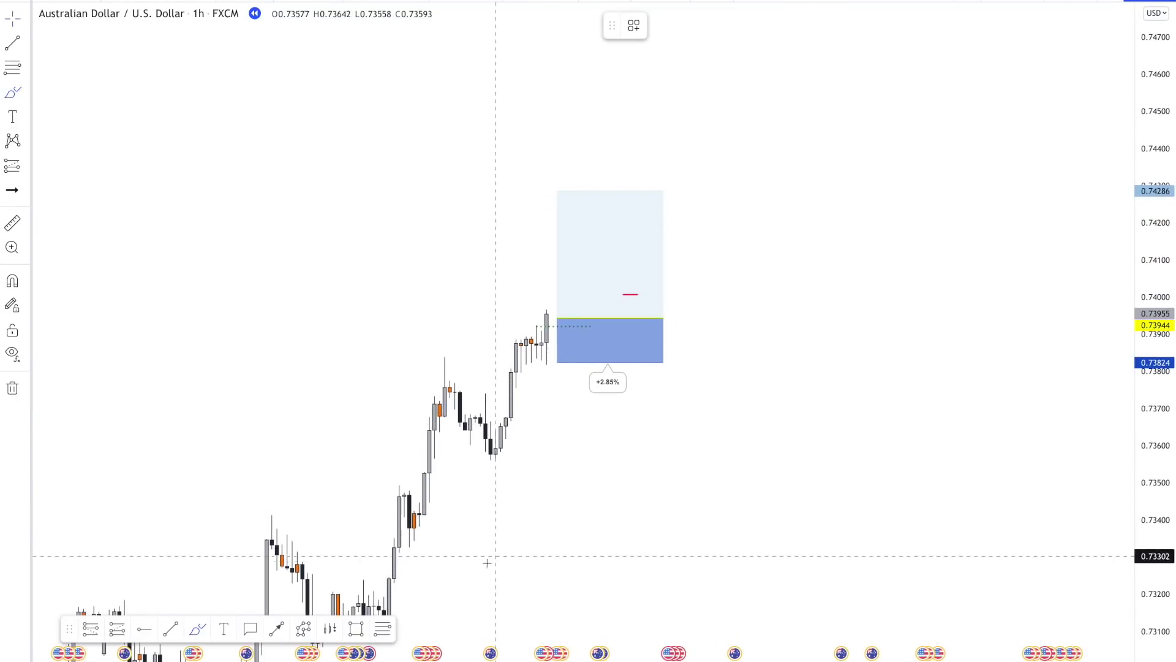
{"action": "mouse_move", "coordinate": [653, 565]}
{"action": "left_mouse_down"}
{"action": "mouse_move", "coordinate": [665, 525]}
{"action": "mouse_move", "coordinate": [716, 493]}
{"action": "mouse_move", "coordinate": [759, 366]}
{"action": "mouse_move", "coordinate": [786, 414]}
{"action": "mouse_move", "coordinate": [825, 294]}
{"action": "mouse_move", "coordinate": [882, 232]}
{"action": "left_mouse_up"}
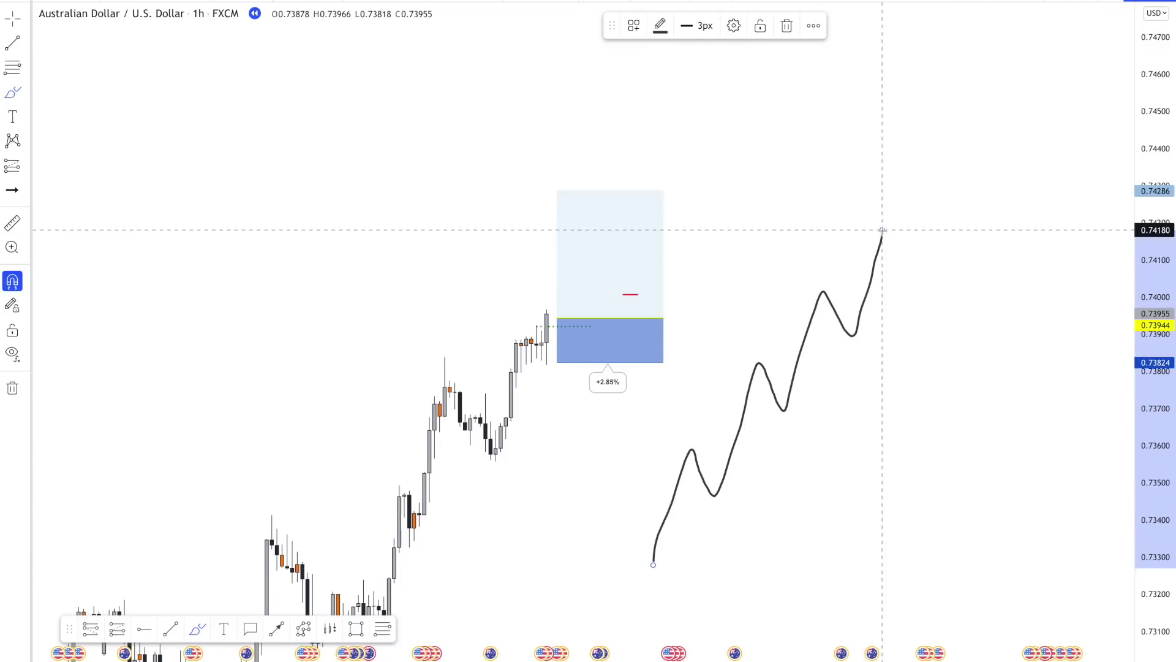
{"action": "key", "text": "ctrl+z"}
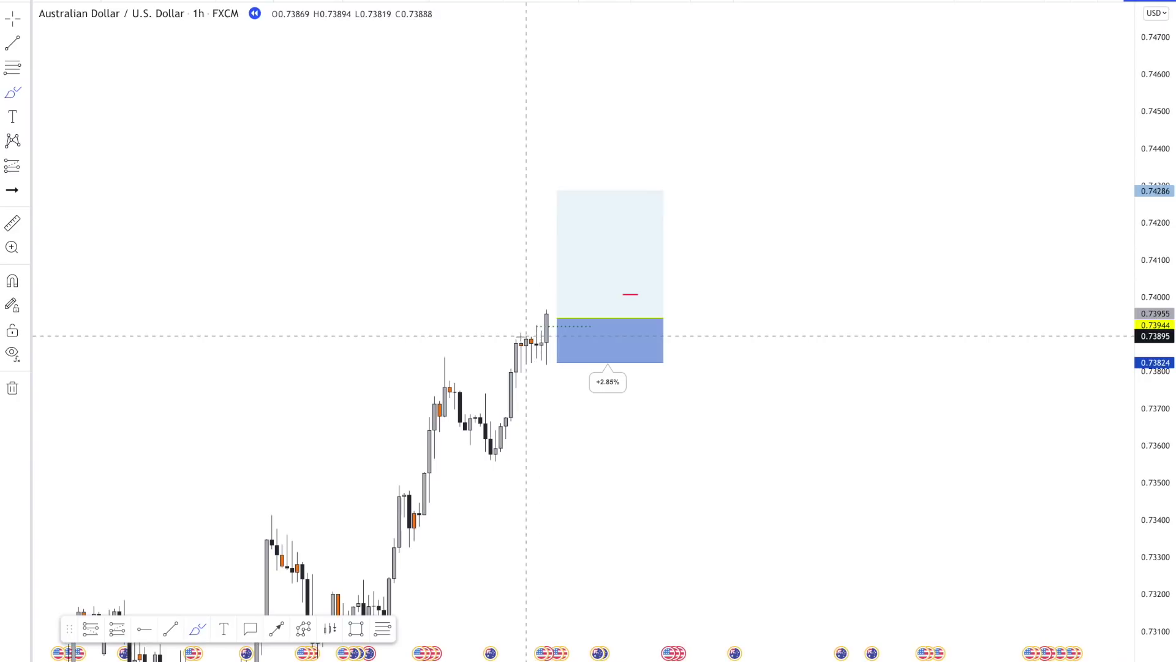
Circle the latest consolidation and underline the previous swing high with the Brush, and undo both marks.
{"action": "mouse_move", "coordinate": [532, 325]}
{"action": "left_mouse_down"}
{"action": "mouse_move", "coordinate": [510, 326]}
{"action": "mouse_move", "coordinate": [560, 342]}
{"action": "left_mouse_up"}
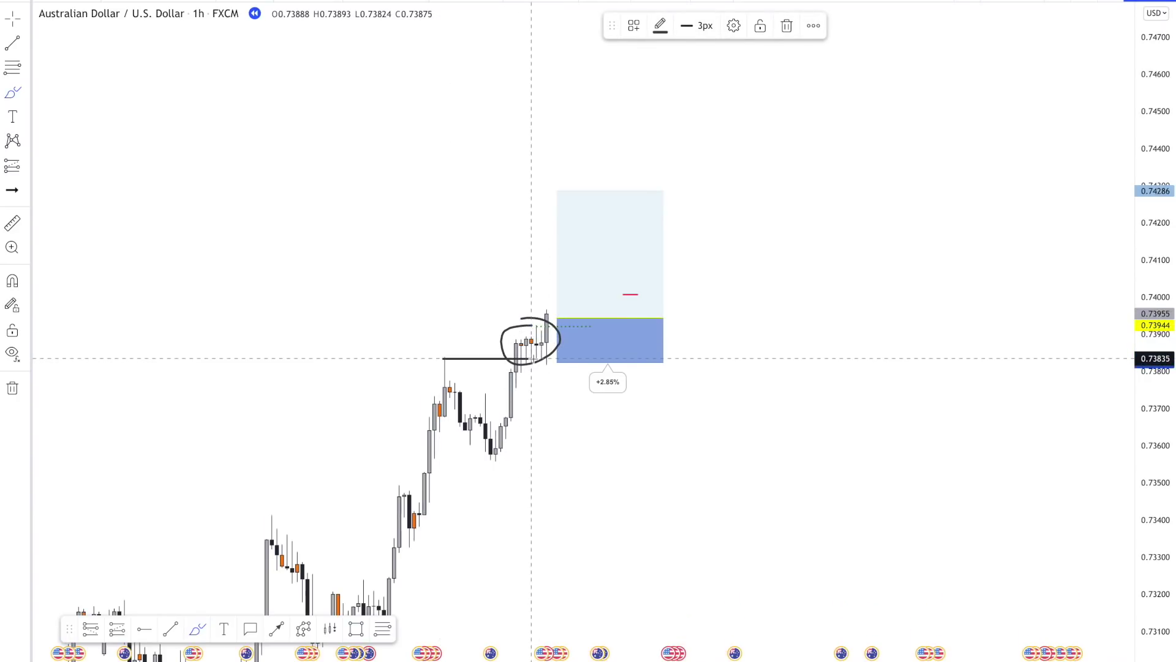
{"action": "key", "text": "ctrl+z"}
{"action": "key", "text": "ctrl+z"}
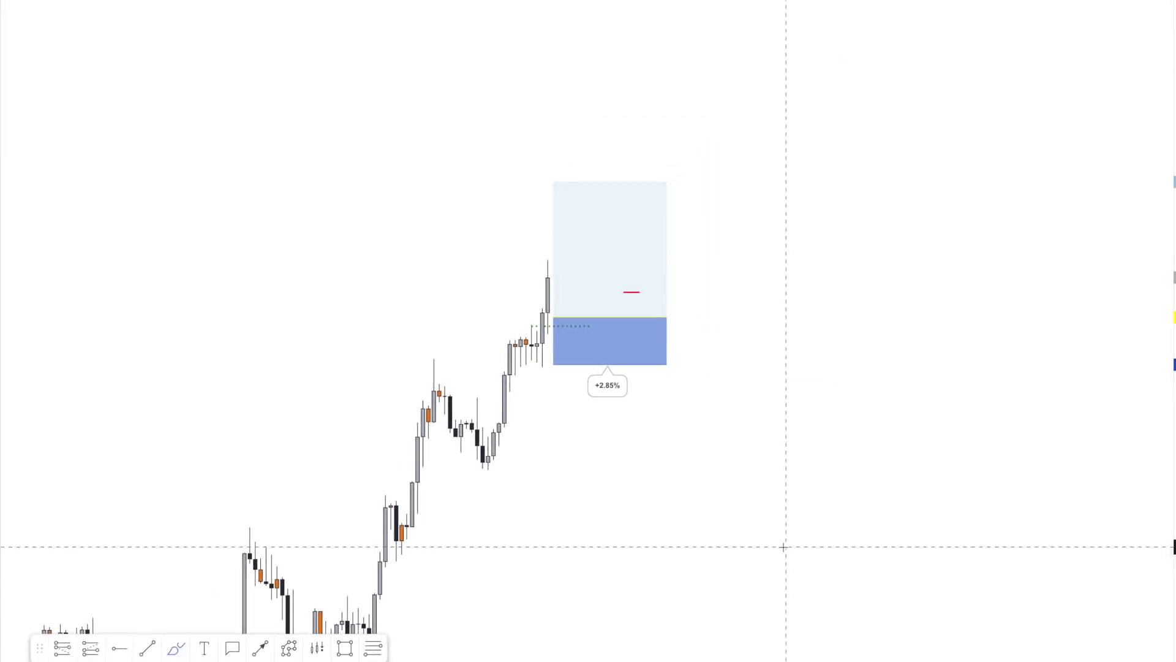
Sketch two bullish price structures with the Brush beside the long position, marking each pullback with a horizontal level and a circle.
{"action": "mouse_move", "coordinate": [714, 563]}
{"action": "left_mouse_down"}
{"action": "mouse_move", "coordinate": [738, 494]}
{"action": "mouse_move", "coordinate": [800, 402]}
{"action": "mouse_move", "coordinate": [821, 467]}
{"action": "mouse_move", "coordinate": [873, 304]}
{"action": "left_mouse_up"}
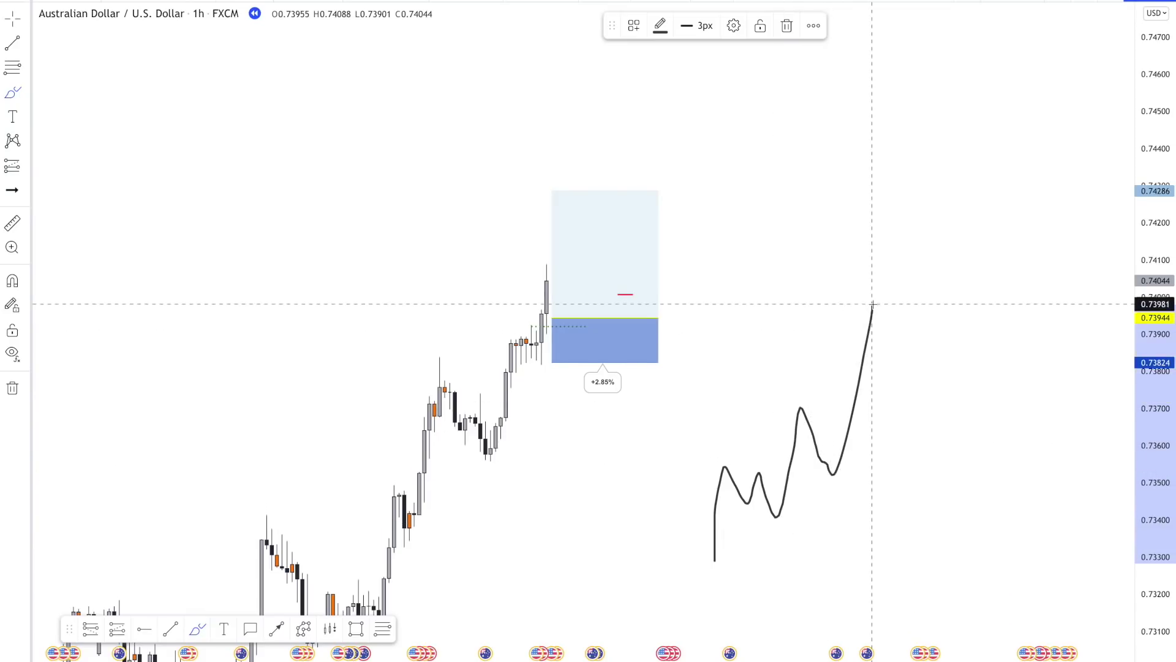
{"action": "mouse_move", "coordinate": [934, 536]}
{"action": "left_mouse_down"}
{"action": "mouse_move", "coordinate": [980, 455]}
{"action": "mouse_move", "coordinate": [1018, 318]}
{"action": "mouse_move", "coordinate": [1055, 387]}
{"action": "mouse_move", "coordinate": [1080, 209]}
{"action": "left_mouse_up"}
{"action": "key", "text": "Escape"}
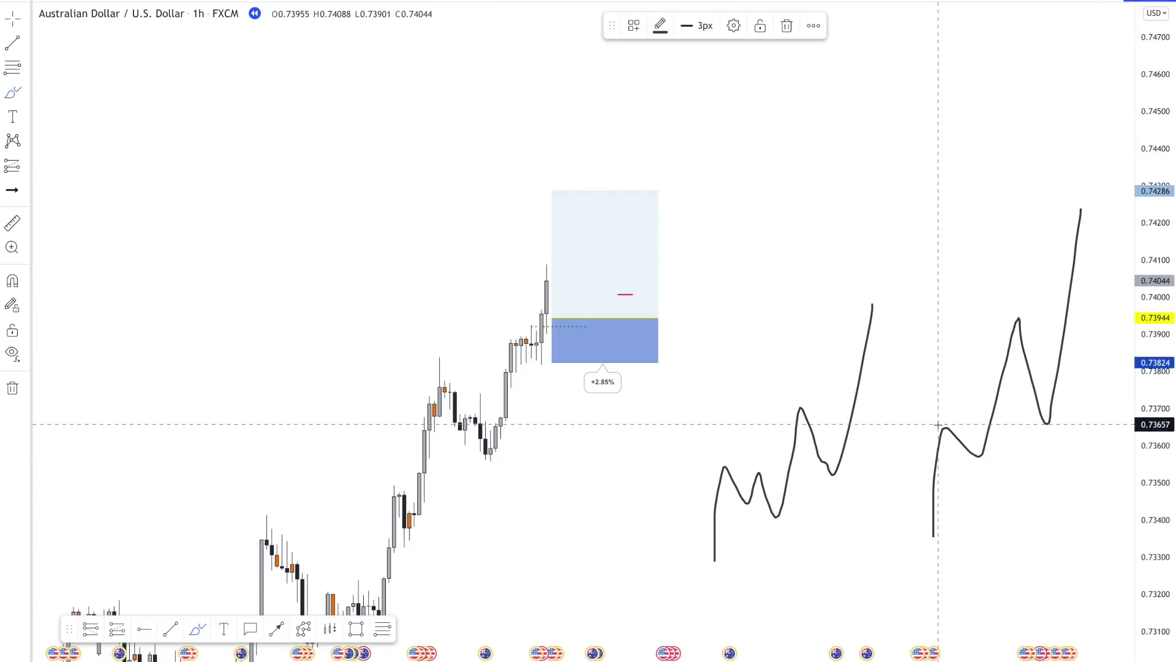
{"action": "mouse_move", "coordinate": [754, 474]}
{"action": "left_mouse_down"}
{"action": "mouse_move", "coordinate": [846, 475]}
{"action": "mouse_move", "coordinate": [826, 489]}
{"action": "left_mouse_up"}
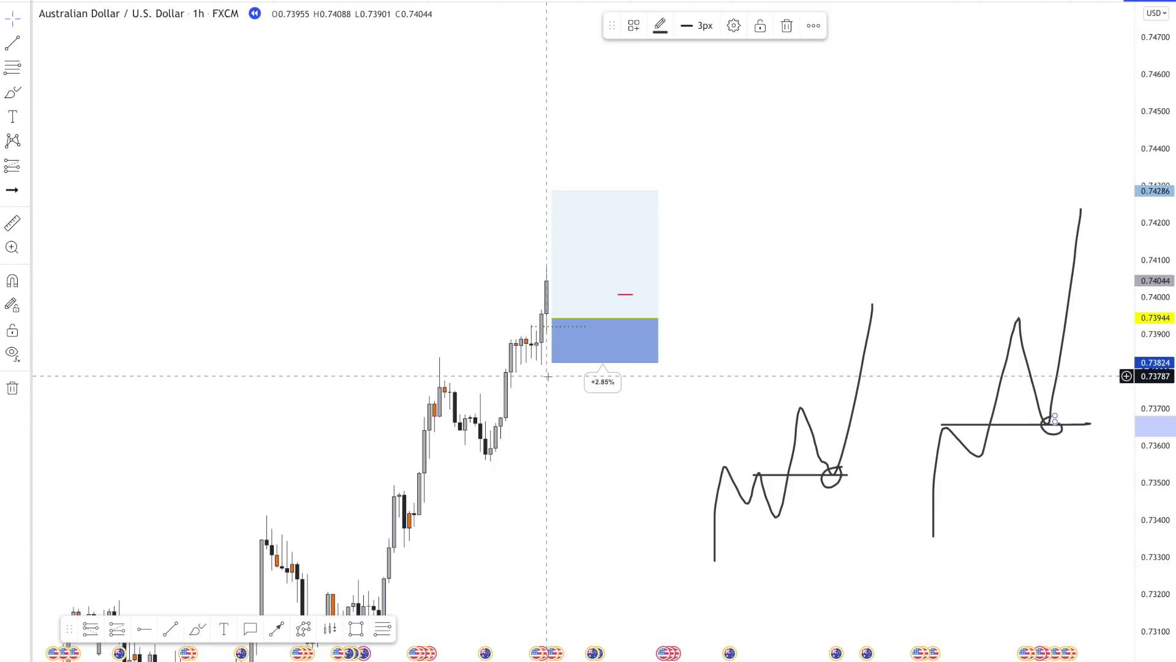
{"action": "right_click", "coordinate": [583, 432]}
{"action": "left_click", "coordinate": [509, 473]}
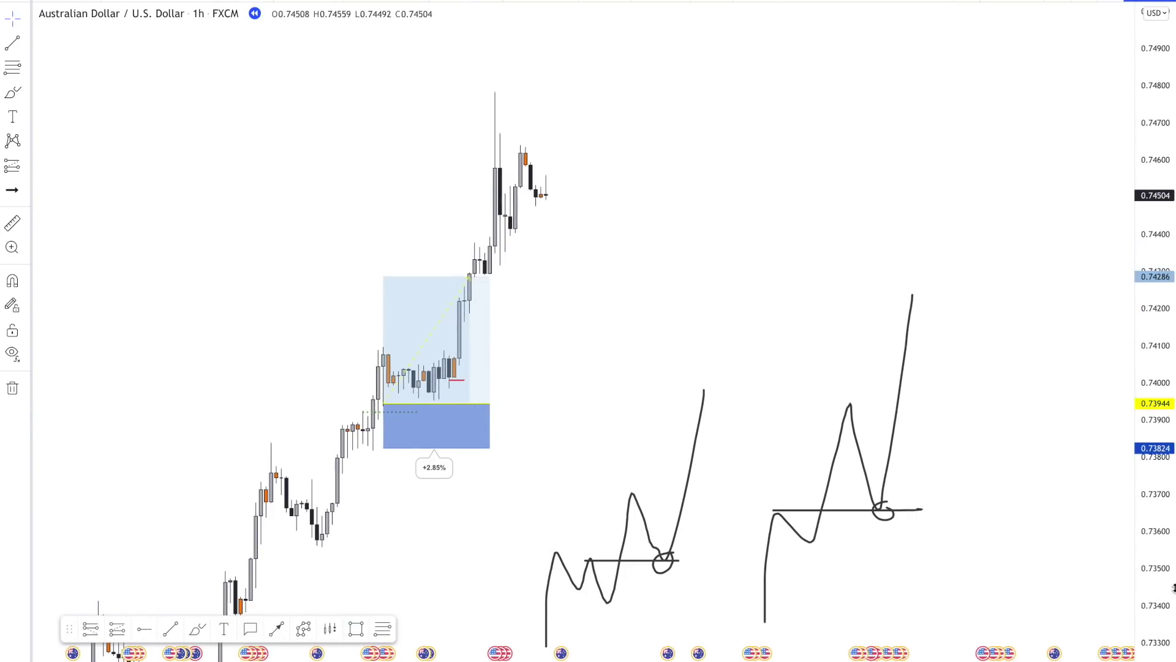
Open the object tree, delete all six Brush drawings, and show the hidden drawings of the Sept folder.
{"action": "left_click", "coordinate": [1167, 67]}
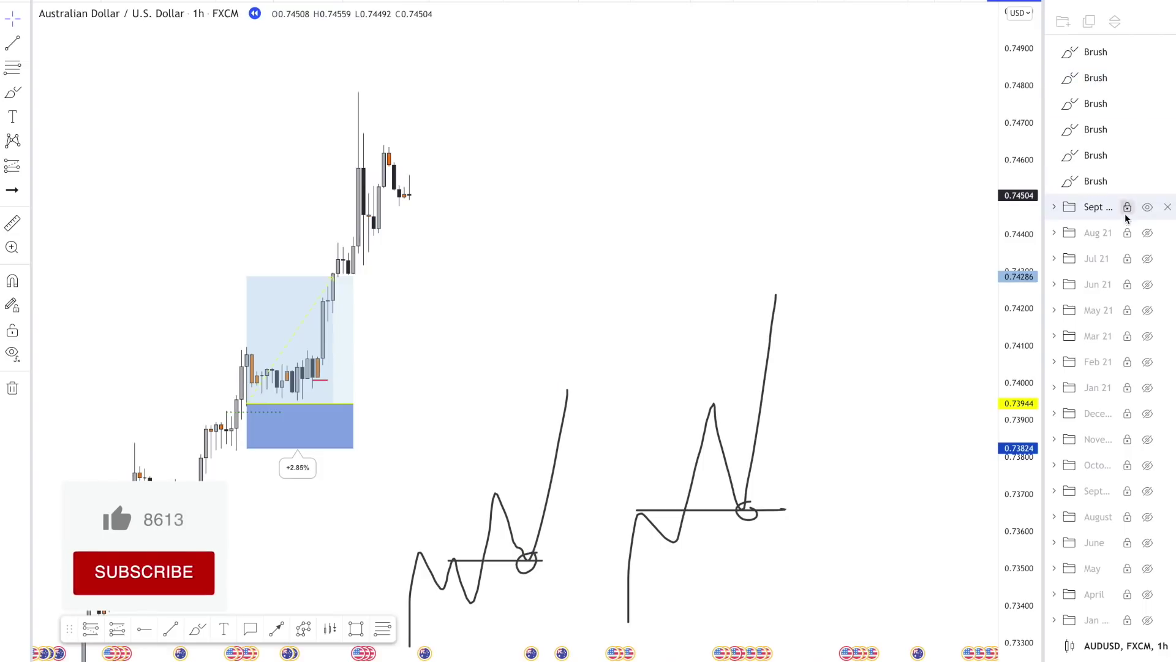
{"action": "left_click", "coordinate": [1167, 54]}
{"action": "left_click", "coordinate": [1167, 53]}
{"action": "left_click", "coordinate": [1167, 53]}
{"action": "left_click", "coordinate": [1167, 54]}
{"action": "left_click", "coordinate": [1167, 53]}
{"action": "left_click", "coordinate": [1167, 53]}
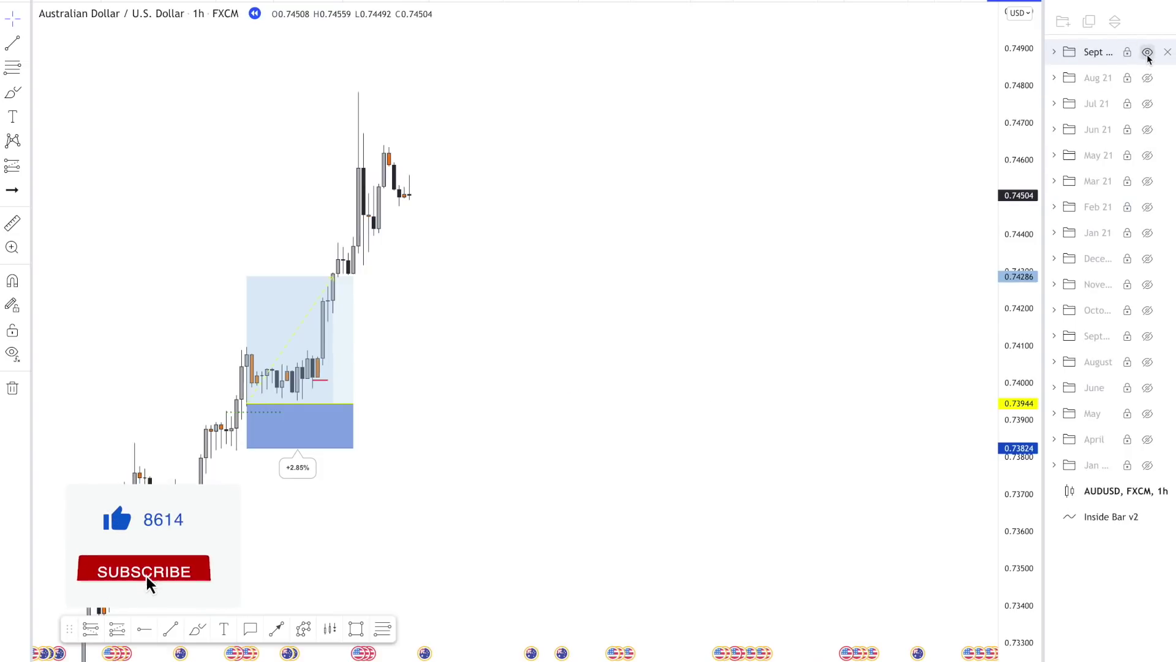
{"action": "left_click", "coordinate": [1148, 51]}
{"action": "scroll", "coordinate": [570, 212], "scroll_direction": "left", "scroll_amount": 5}
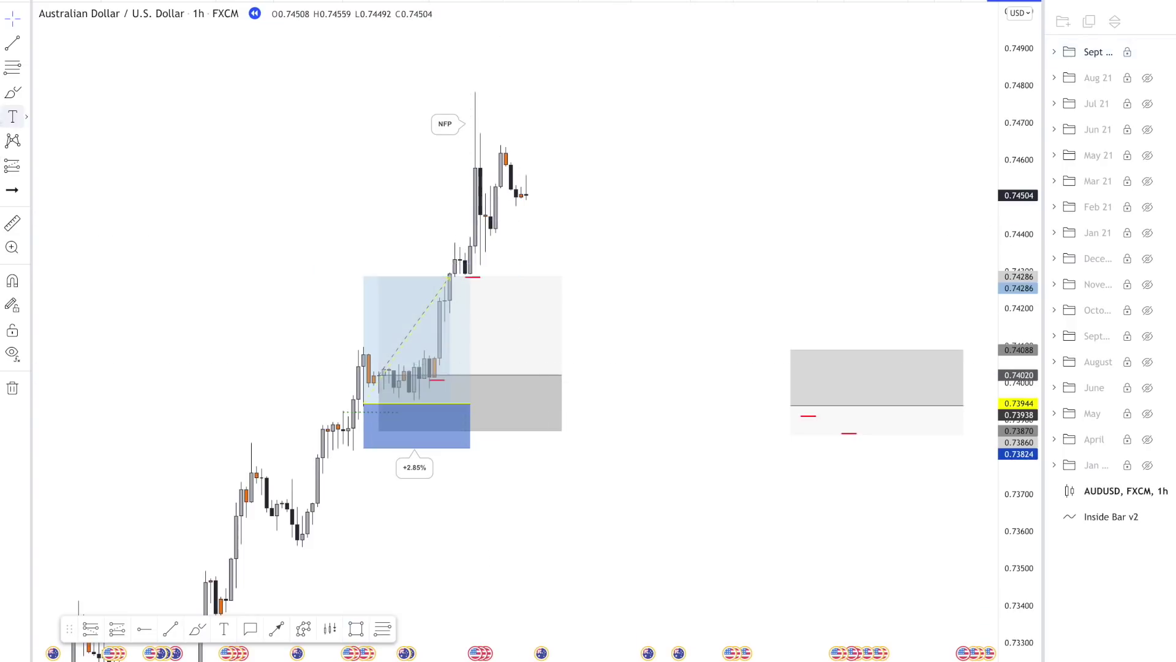
Sketch a double-top sweep and rally with the Brush before the long position, with a horizontal line at the first pullback low.
{"action": "left_click", "coordinate": [10, 97]}
{"action": "mouse_move", "coordinate": [165, 440]}
{"action": "left_mouse_down"}
{"action": "mouse_move", "coordinate": [176, 276]}
{"action": "mouse_move", "coordinate": [200, 344]}
{"action": "mouse_move", "coordinate": [247, 346]}
{"action": "mouse_move", "coordinate": [206, 334]}
{"action": "mouse_move", "coordinate": [227, 279]}
{"action": "mouse_move", "coordinate": [252, 390]}
{"action": "mouse_move", "coordinate": [287, 142]}
{"action": "left_mouse_up"}
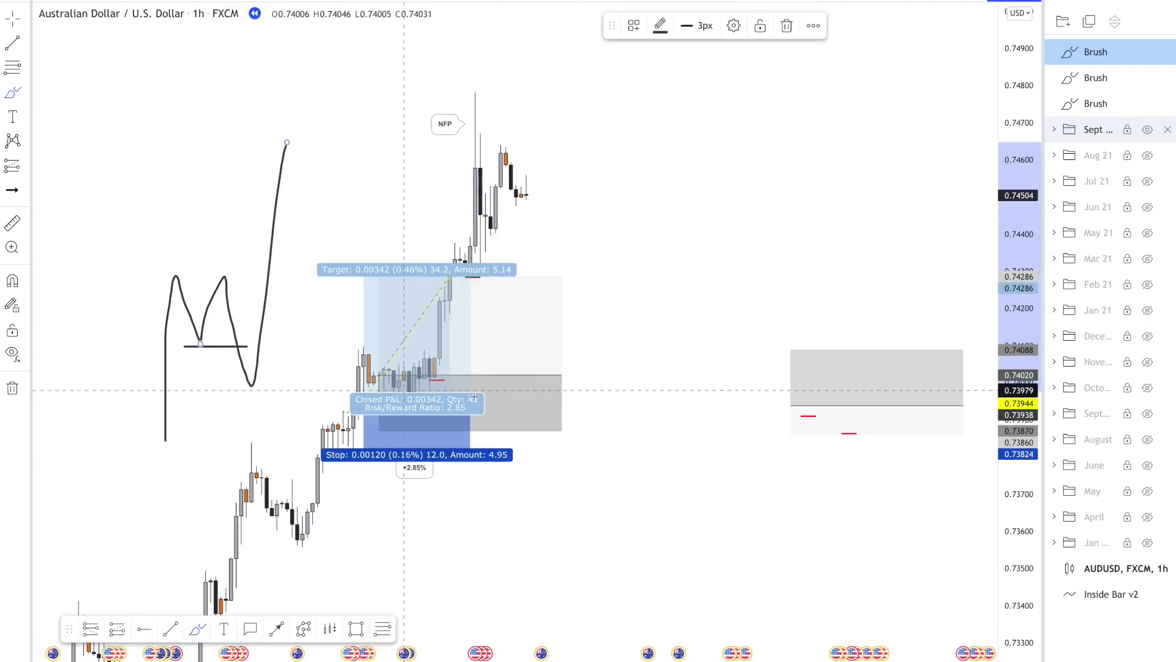
{"action": "left_click_drag", "start_coordinate": [475, 398], "coordinate": [496, 391]}
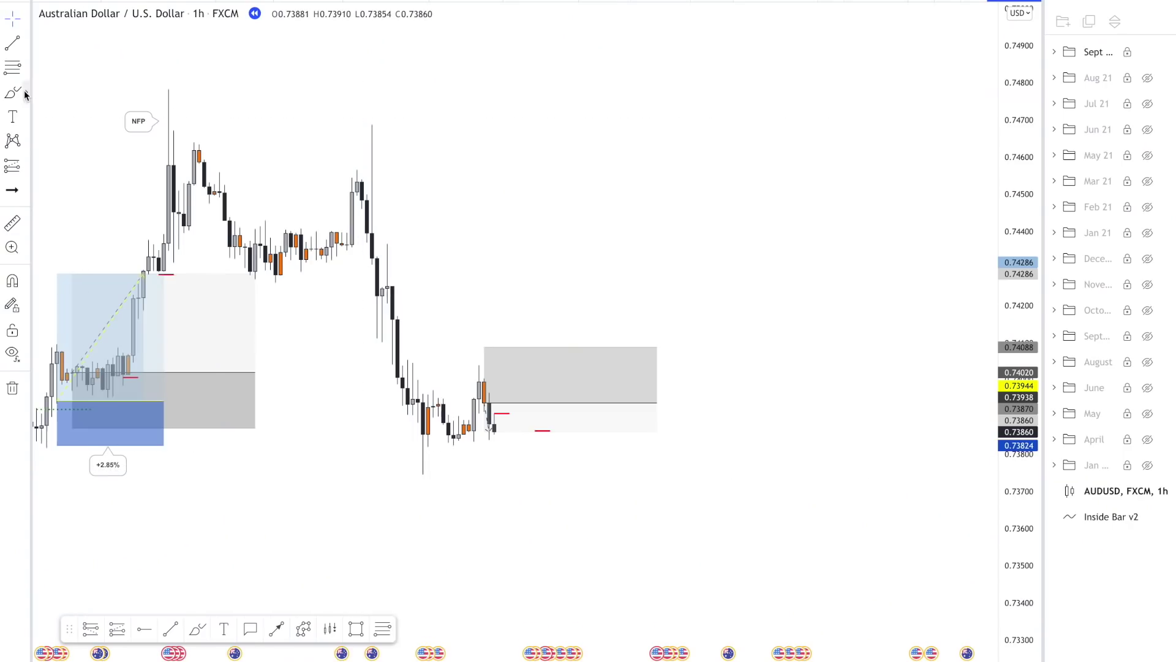
Sketch a bearish price structure with a horizontal line at its first pullback high using the Brush, and undo the sketch.
{"action": "left_click", "coordinate": [237, 334]}
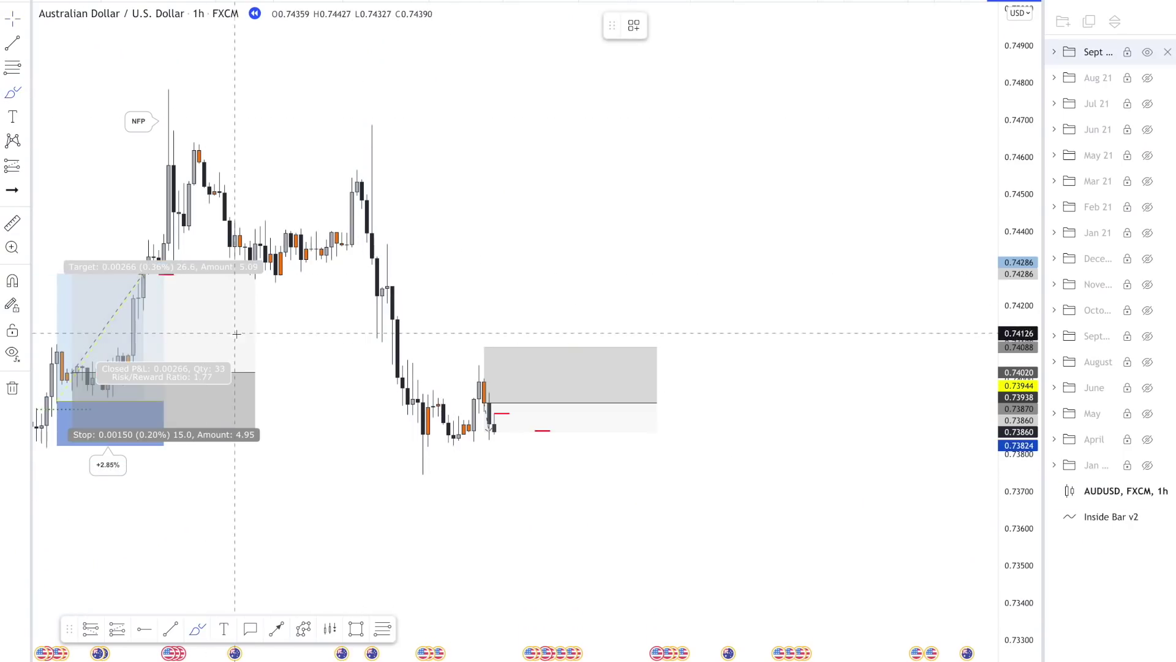
{"action": "mouse_move", "coordinate": [596, 176]}
{"action": "left_mouse_down"}
{"action": "mouse_move", "coordinate": [629, 322]}
{"action": "mouse_move", "coordinate": [651, 253]}
{"action": "mouse_move", "coordinate": [703, 208]}
{"action": "left_mouse_up"}
{"action": "left_click_drag", "start_coordinate": [747, 341], "coordinate": [754, 369]}
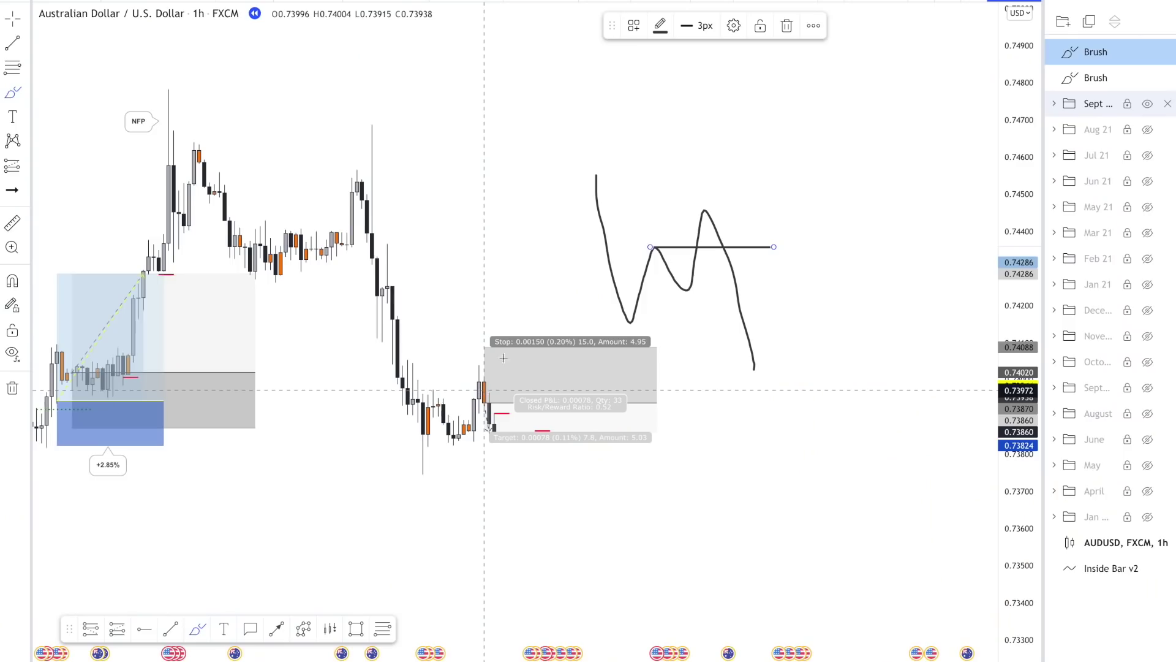
{"action": "key", "text": "alt+shift+r"}
{"action": "mouse_move", "coordinate": [535, 149]}
{"action": "left_mouse_down"}
{"action": "mouse_move", "coordinate": [782, 281]}
{"action": "mouse_move", "coordinate": [806, 309]}
{"action": "left_mouse_up"}
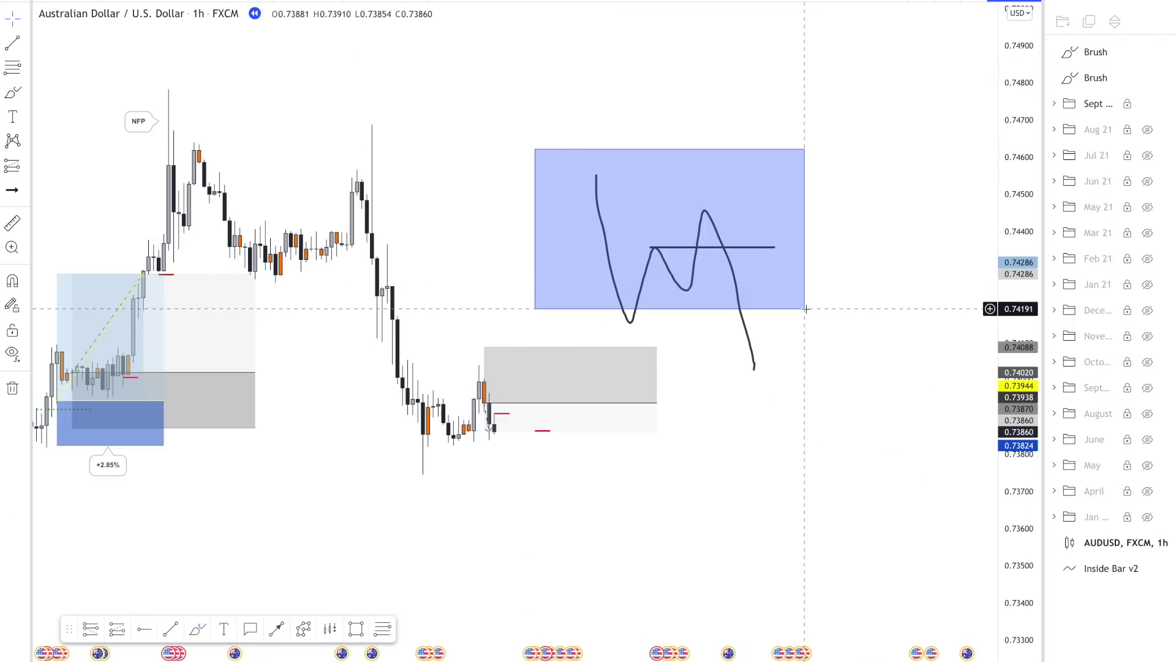
{"action": "key", "text": "ctrl+z"}
{"action": "key", "text": "ctrl+z"}
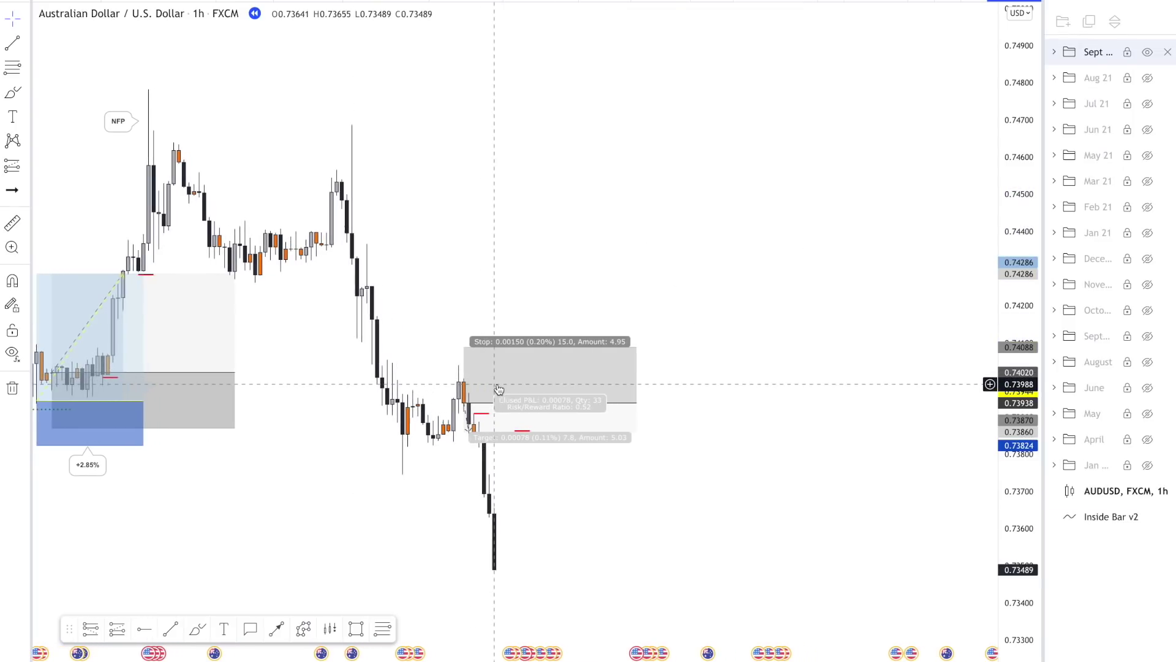
Underline the lows of the consolidation below the short position with the Brush, undoing the extra line along its highs.
{"action": "left_click", "coordinate": [13, 98]}
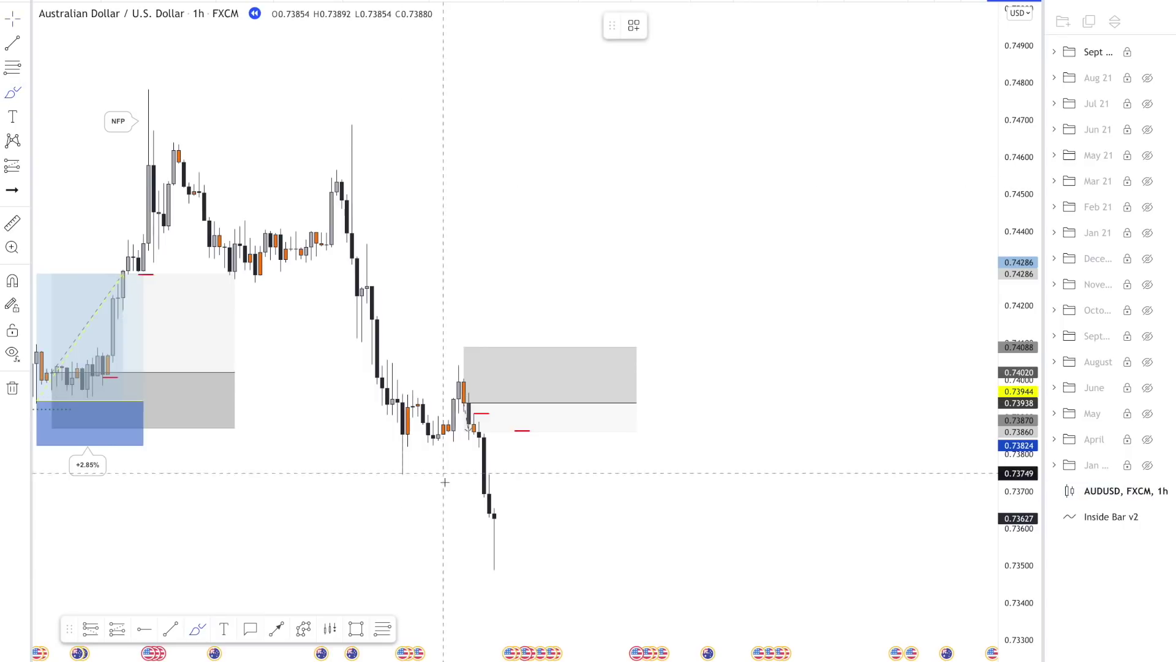
{"action": "mouse_move", "coordinate": [405, 434]}
{"action": "left_mouse_down"}
{"action": "mouse_move", "coordinate": [376, 471]}
{"action": "mouse_move", "coordinate": [396, 451]}
{"action": "mouse_move", "coordinate": [504, 445]}
{"action": "left_mouse_up"}
{"action": "key", "text": "ctrl+z"}
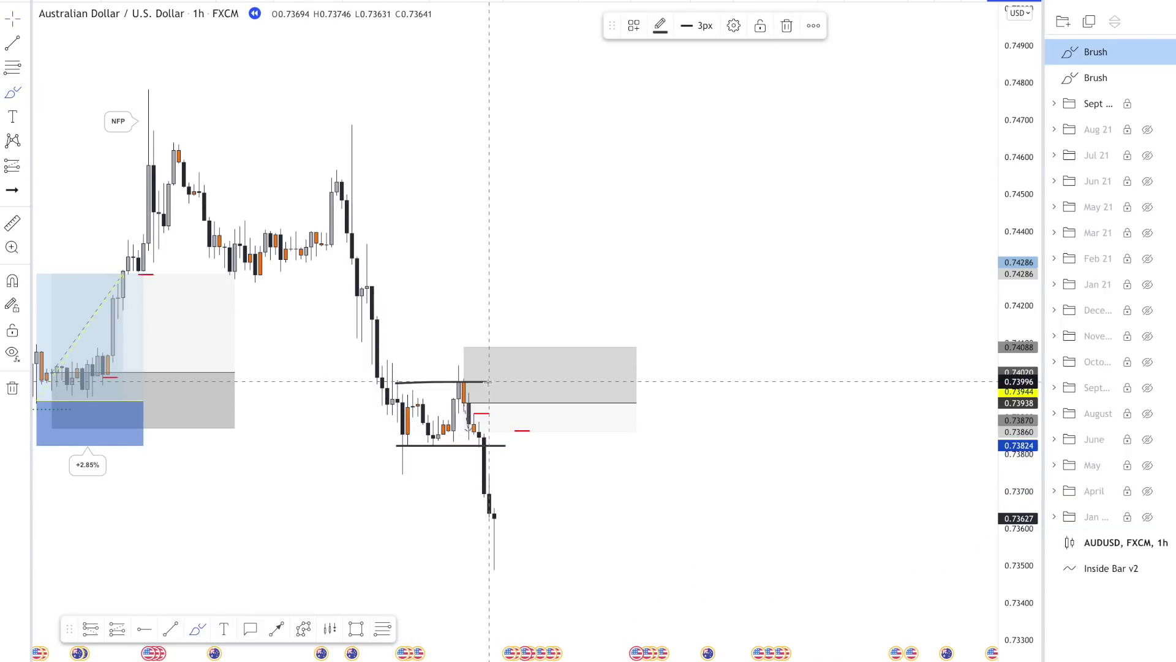
{"action": "left_click", "coordinate": [637, 227]}
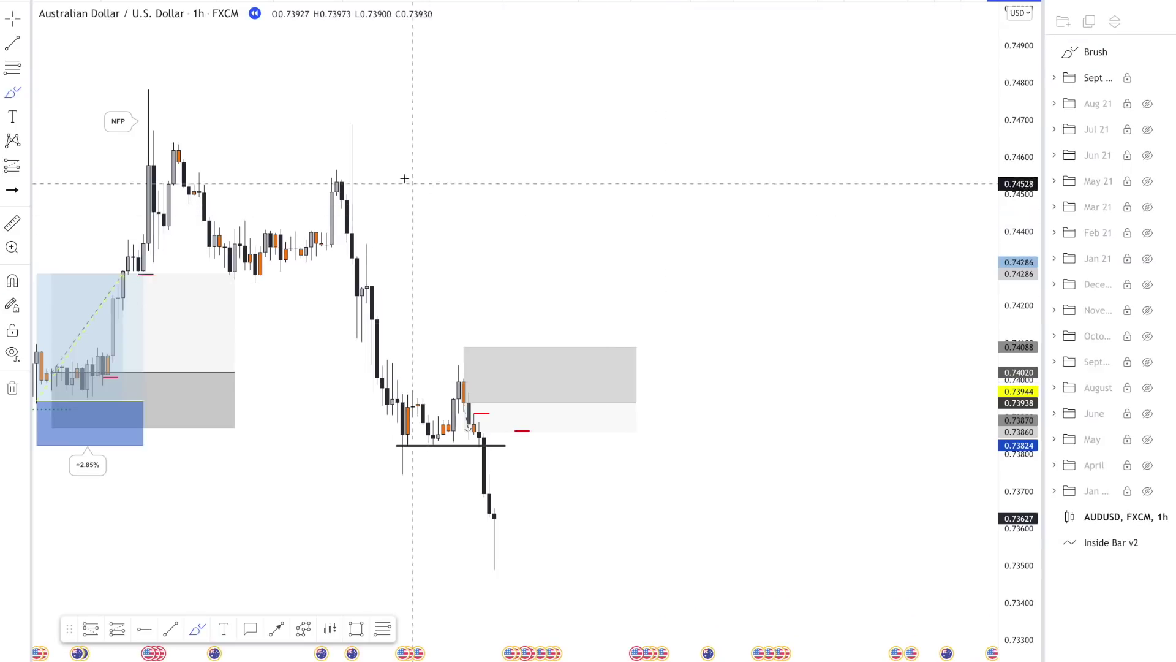
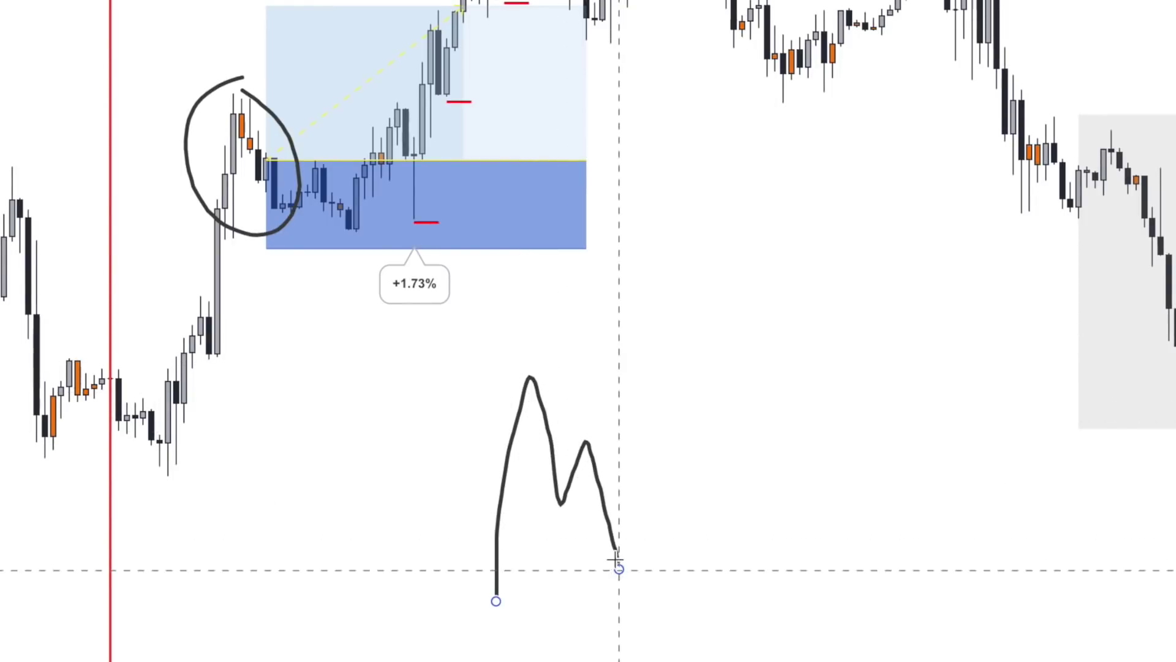
Mark the sketched pullback low on the EURUSD chart with a horizontal line, add the rally stroke, and circle the sweep below it.
{"action": "left_click_drag", "start_coordinate": [552, 509], "coordinate": [636, 509]}
{"action": "left_click_drag", "start_coordinate": [625, 558], "coordinate": [667, 338]}
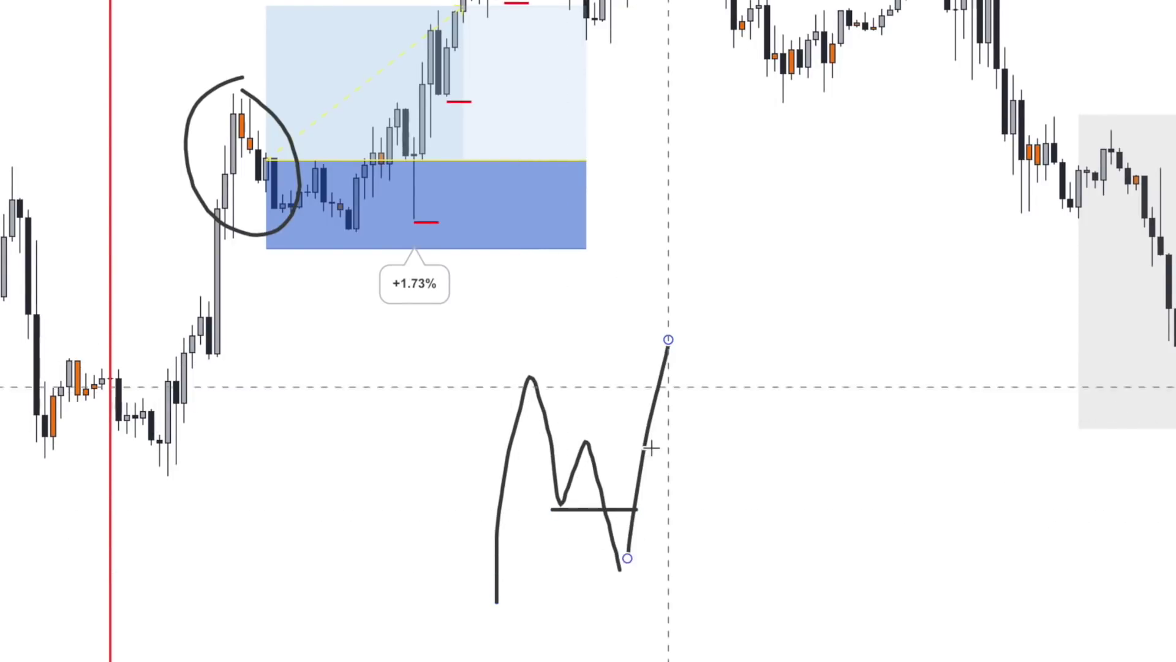
{"action": "mouse_move", "coordinate": [645, 490]}
{"action": "left_mouse_down"}
{"action": "mouse_move", "coordinate": [569, 515]}
{"action": "mouse_move", "coordinate": [650, 498]}
{"action": "left_mouse_up"}
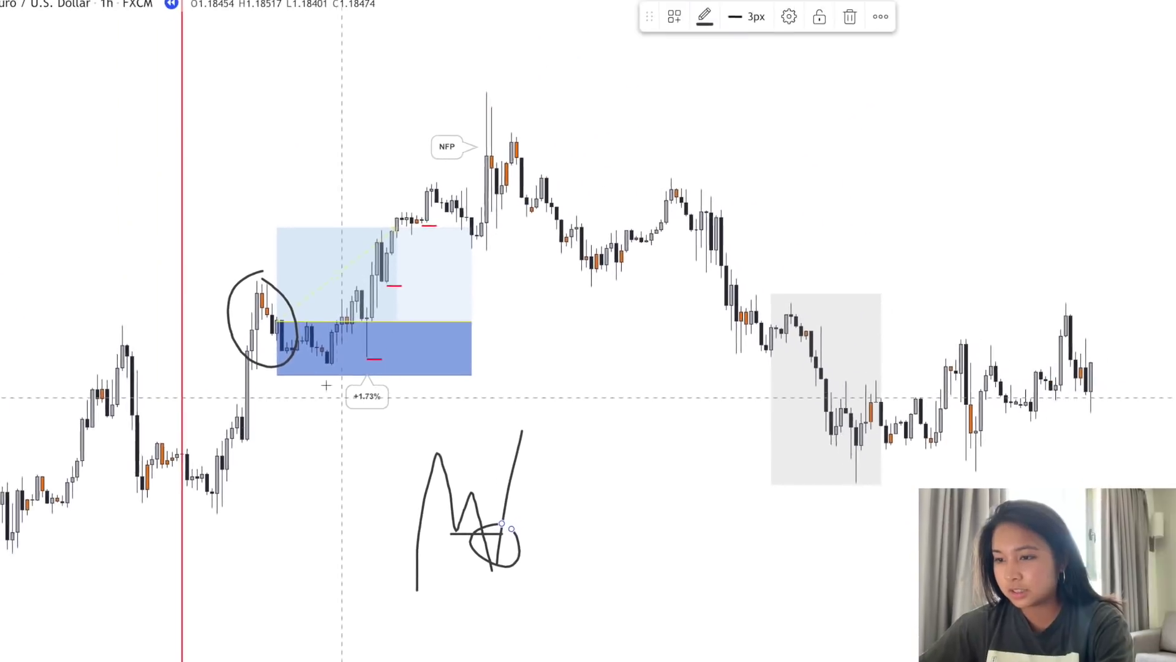
Undo all Brush drawings on the EURUSD chart, including the circle around the swing high.
{"action": "key", "text": "ctrl+z"}
{"action": "key", "text": "ctrl+z"}
{"action": "key", "text": "ctrl+z"}
{"action": "key", "text": "ctrl+z"}
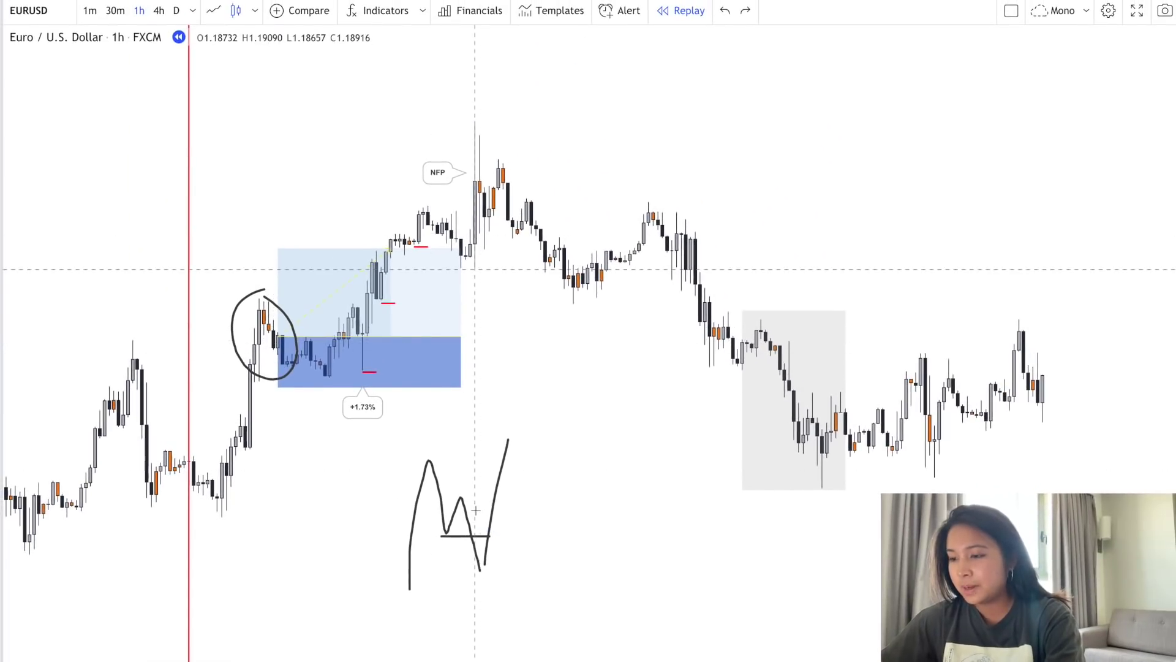
{"action": "key", "text": "ctrl+z"}
Restart the EURUSD bar replay from the candle just before the steep rally and advance it to the first candle after the peak.
{"action": "scroll", "coordinate": [301, 510], "scroll_direction": "up", "scroll_amount": 1}
{"action": "left_click_drag", "start_coordinate": [300, 509], "coordinate": [490, 508]}
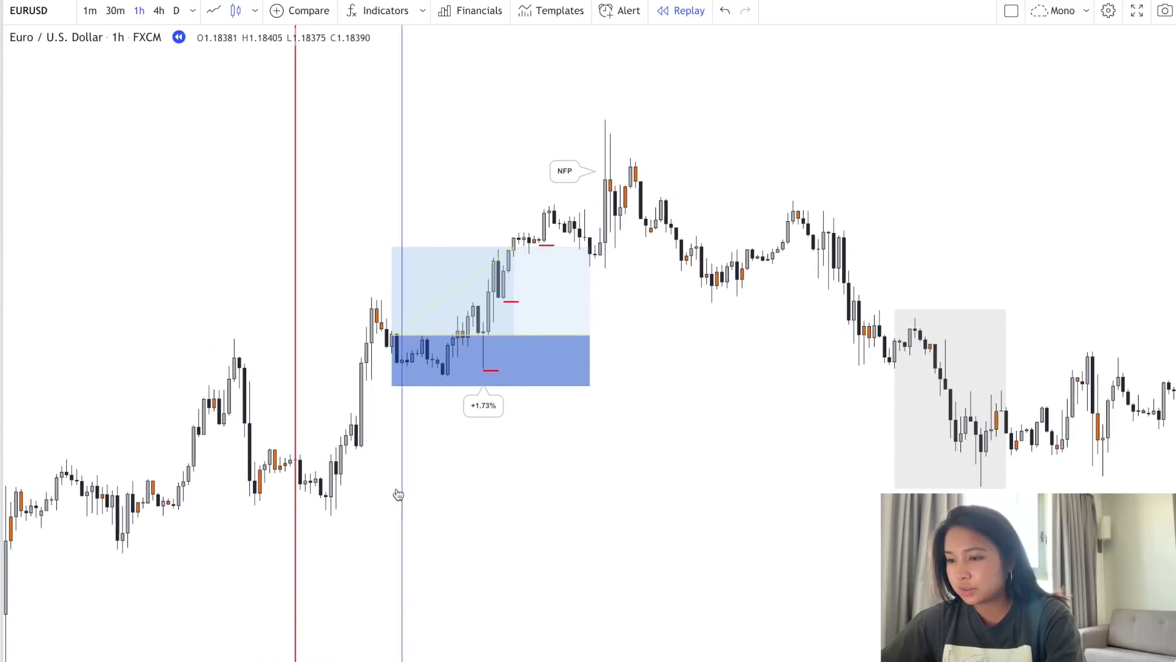
{"action": "left_click", "coordinate": [362, 489]}
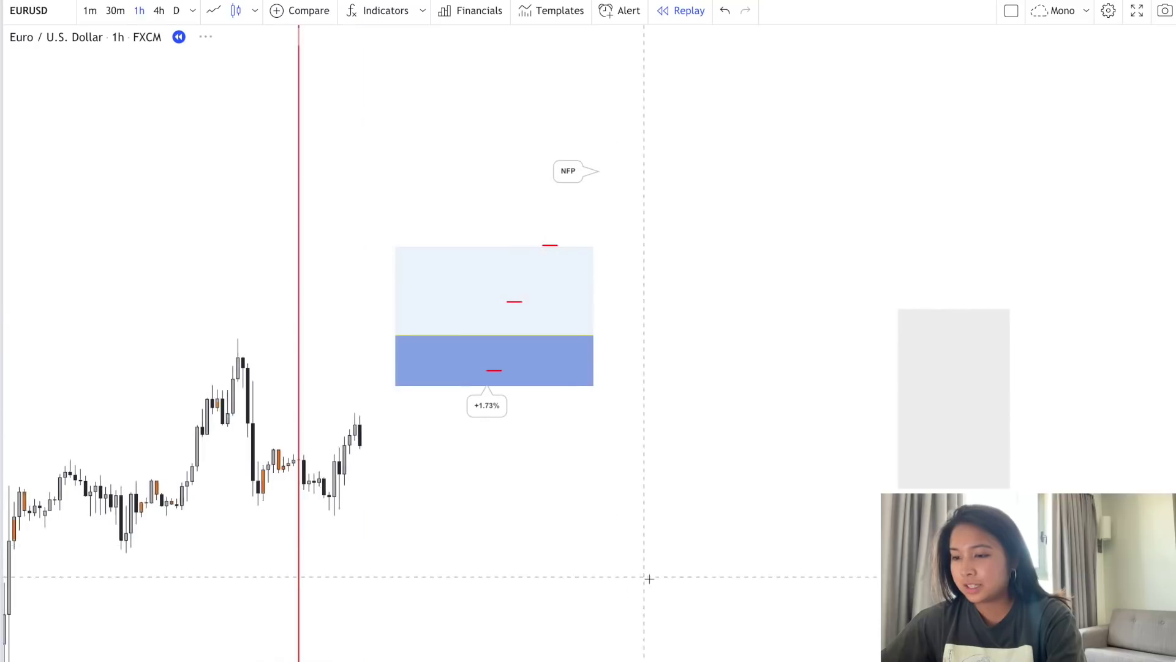
{"action": "left_click_drag", "start_coordinate": [829, 411], "coordinate": [615, 464]}
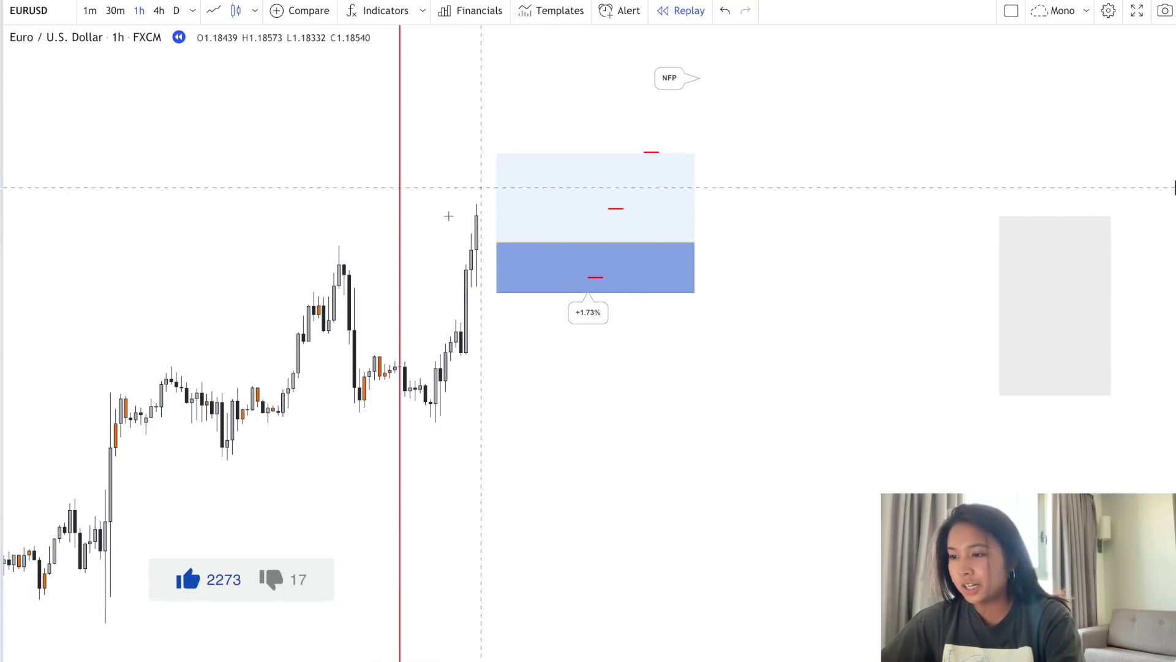
{"action": "key", "text": "shift+Right"}
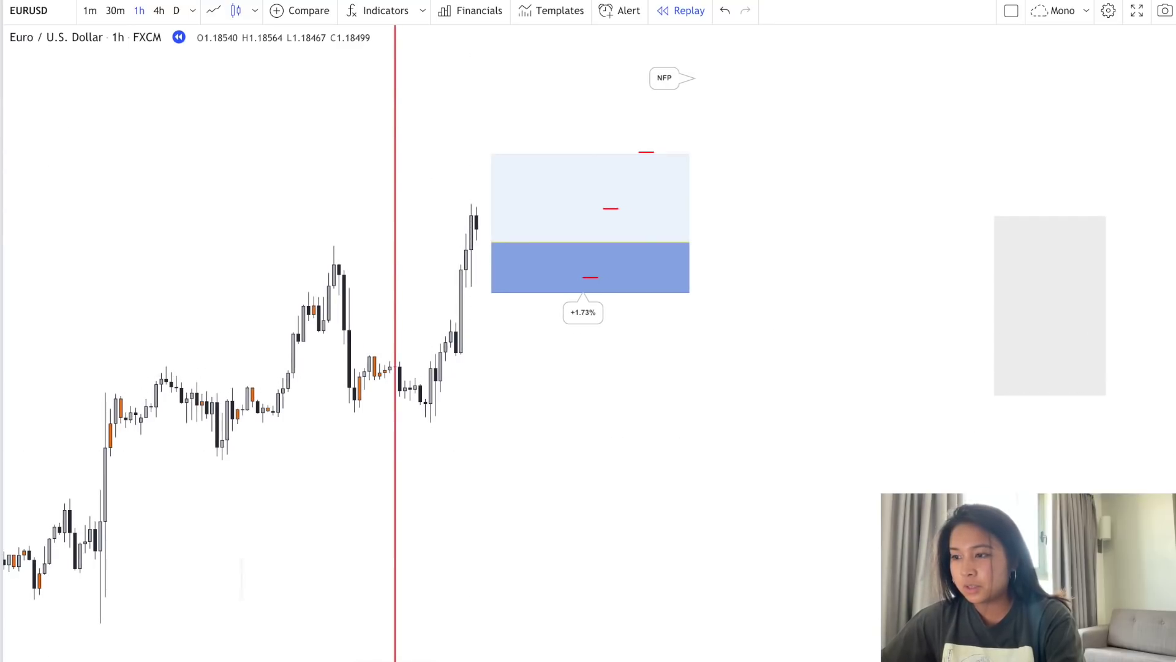
Draw a short horizontal trend line below the long position at the broken level and apply the ENTRY template to it.
{"action": "left_click", "coordinate": [450, 321]}
{"action": "left_click", "coordinate": [522, 320]}
{"action": "left_click", "coordinate": [652, 50]}
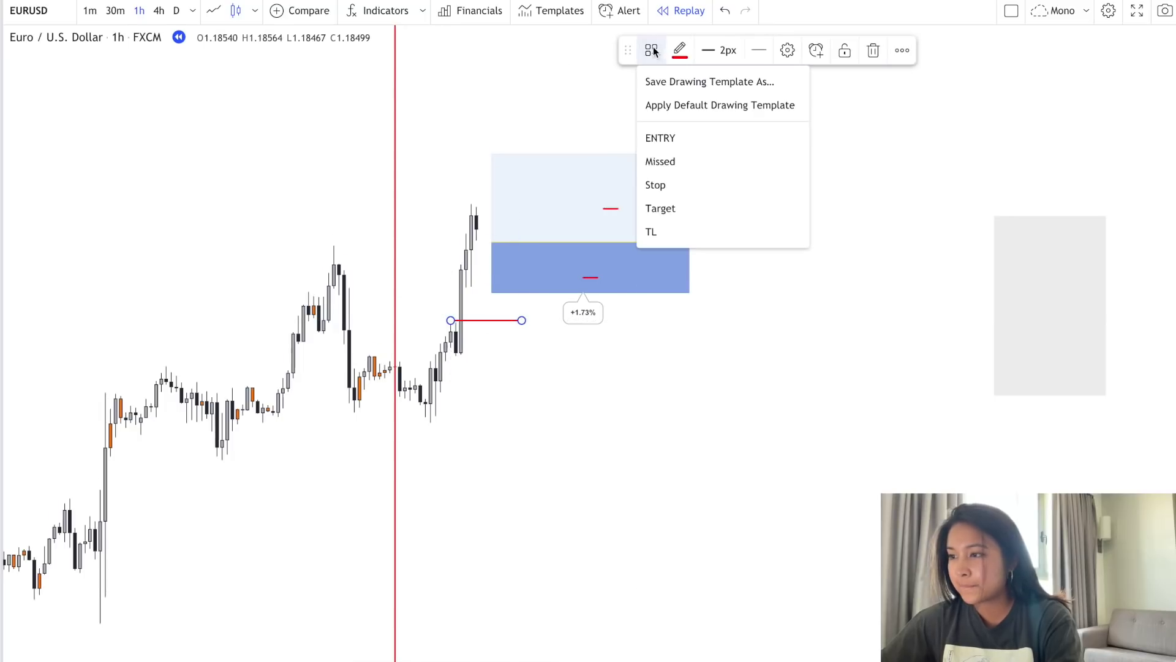
{"action": "left_click", "coordinate": [661, 139]}
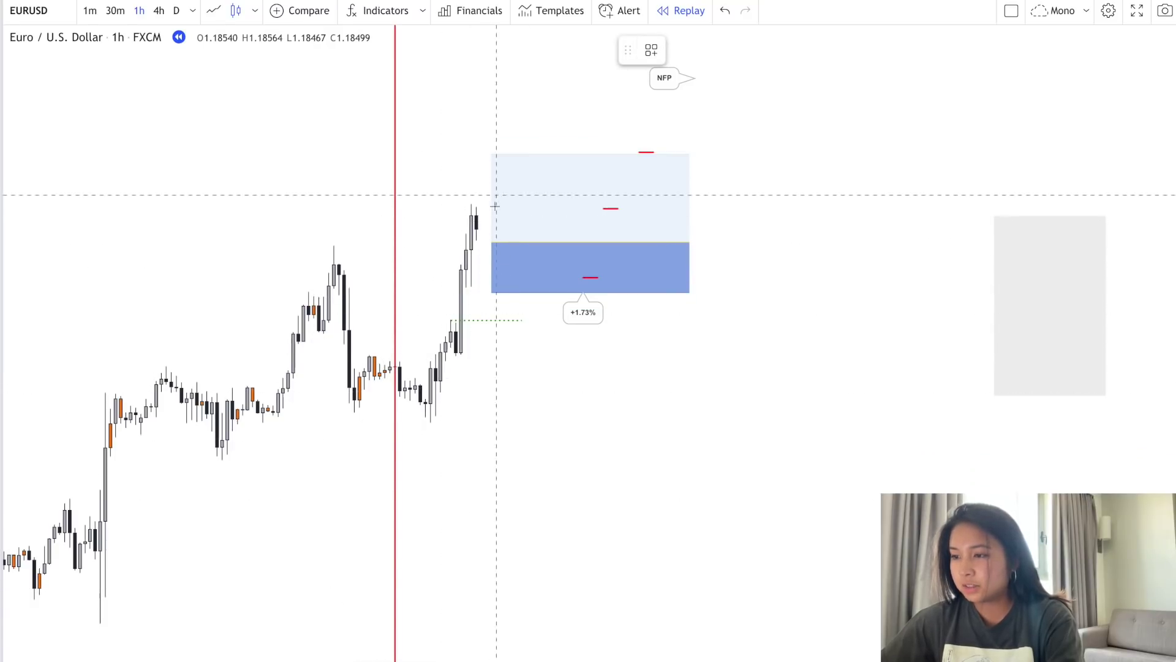
Sketch possible upward price paths from the latest EURUSD candles with the Brush, and undo each one.
{"action": "mouse_move", "coordinate": [504, 267]}
{"action": "left_mouse_down"}
{"action": "mouse_move", "coordinate": [521, 308]}
{"action": "mouse_move", "coordinate": [567, 123]}
{"action": "left_mouse_up"}
{"action": "key", "text": "ctrl+z"}
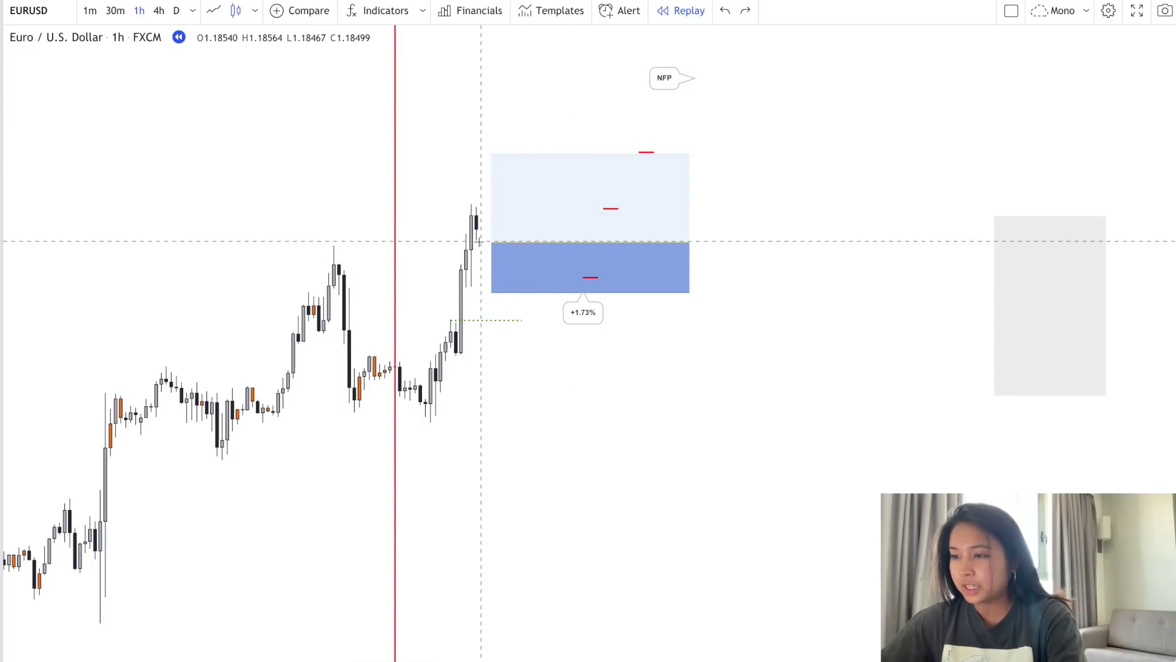
{"action": "mouse_move", "coordinate": [476, 233]}
{"action": "left_mouse_down"}
{"action": "mouse_move", "coordinate": [491, 280]}
{"action": "mouse_move", "coordinate": [506, 261]}
{"action": "mouse_move", "coordinate": [520, 294]}
{"action": "mouse_move", "coordinate": [547, 139]}
{"action": "left_mouse_up"}
{"action": "key", "text": "ctrl+z"}
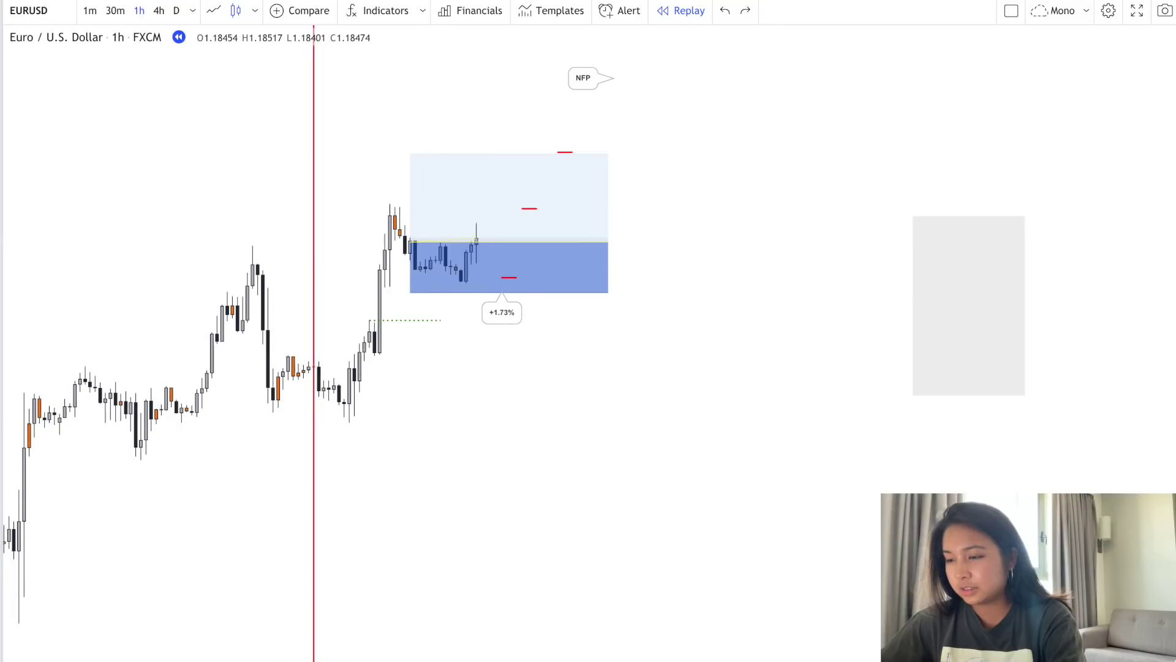
{"action": "left_click", "coordinate": [536, 264]}
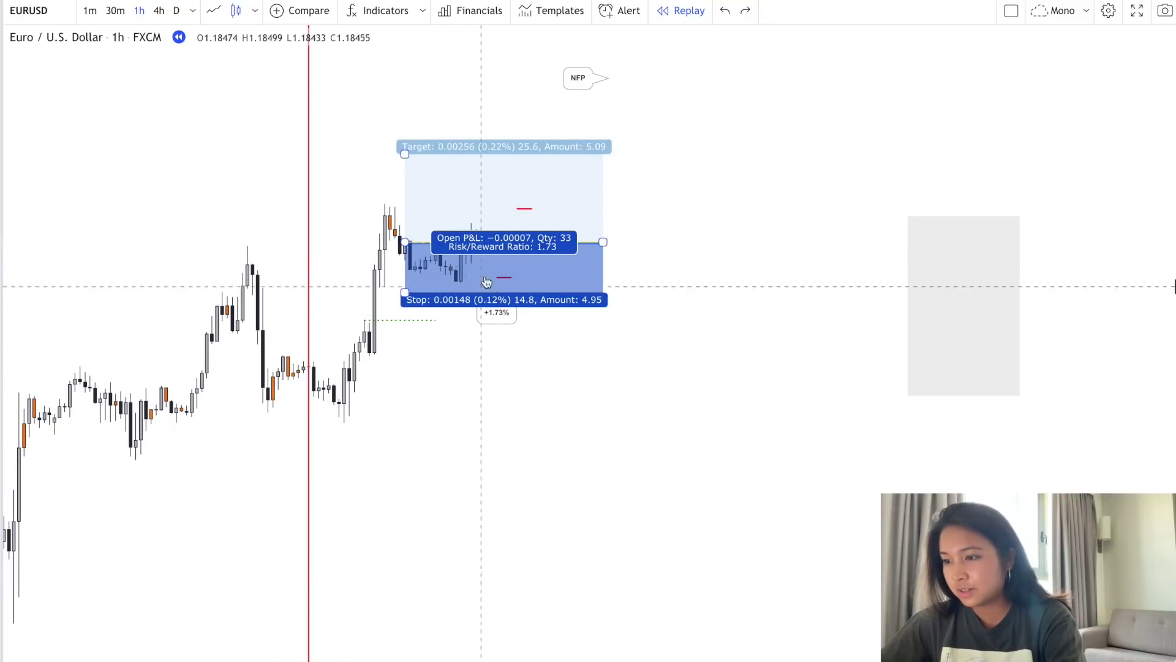
Advance the EURUSD bar replay through the long position's target and beyond the NFP spike.
{"action": "left_click", "coordinate": [456, 388]}
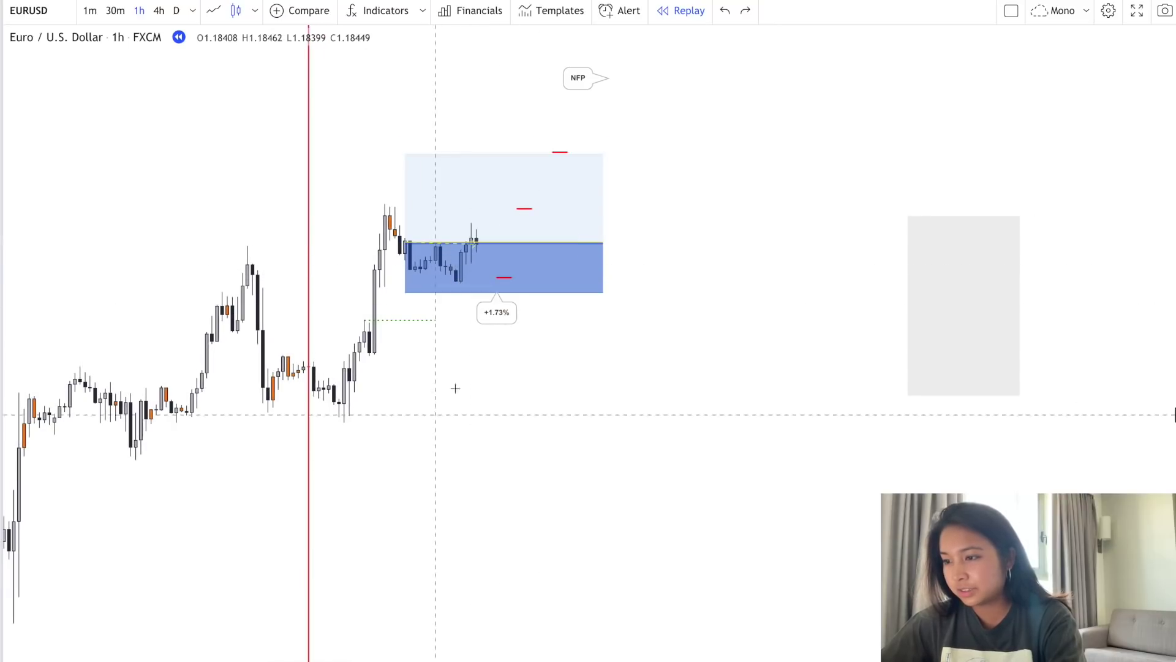
{"action": "left_click", "coordinate": [638, 282], "text": "shift"}
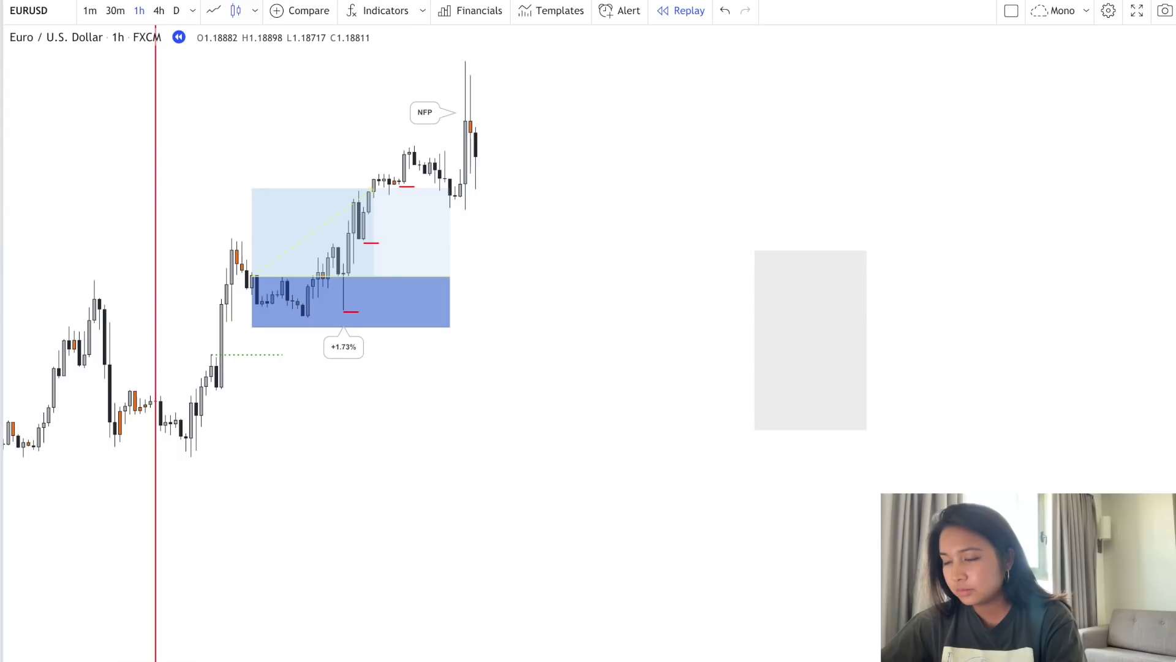
{"action": "scroll", "coordinate": [503, 466], "scroll_direction": "down", "scroll_amount": 1}
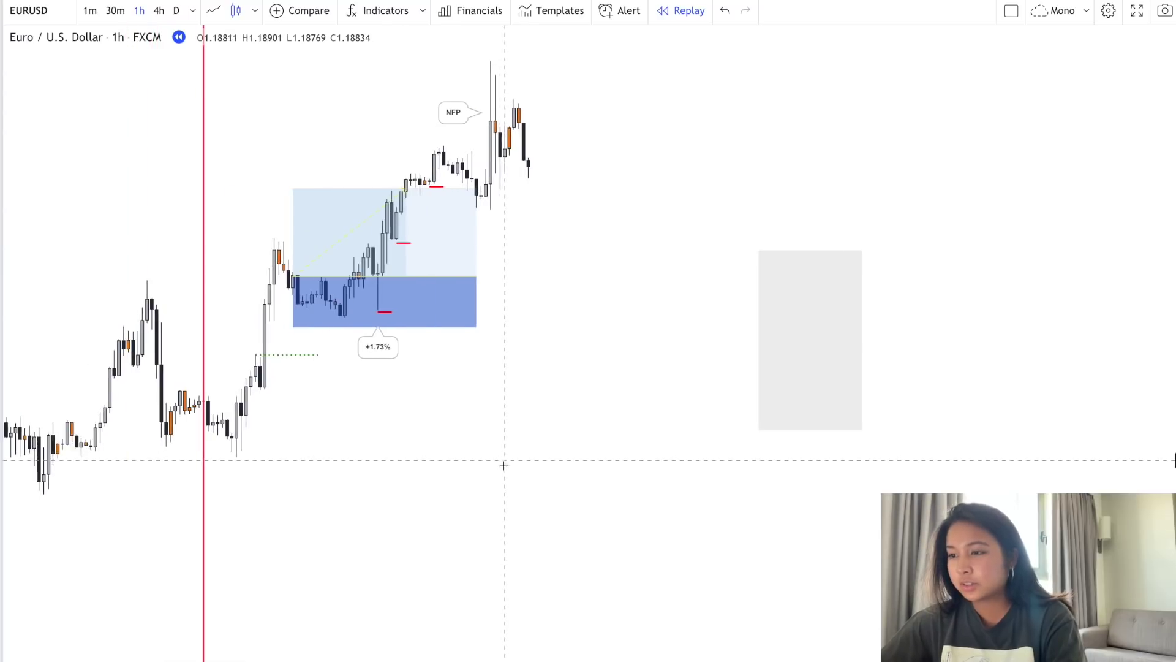
{"action": "left_click", "coordinate": [465, 229]}
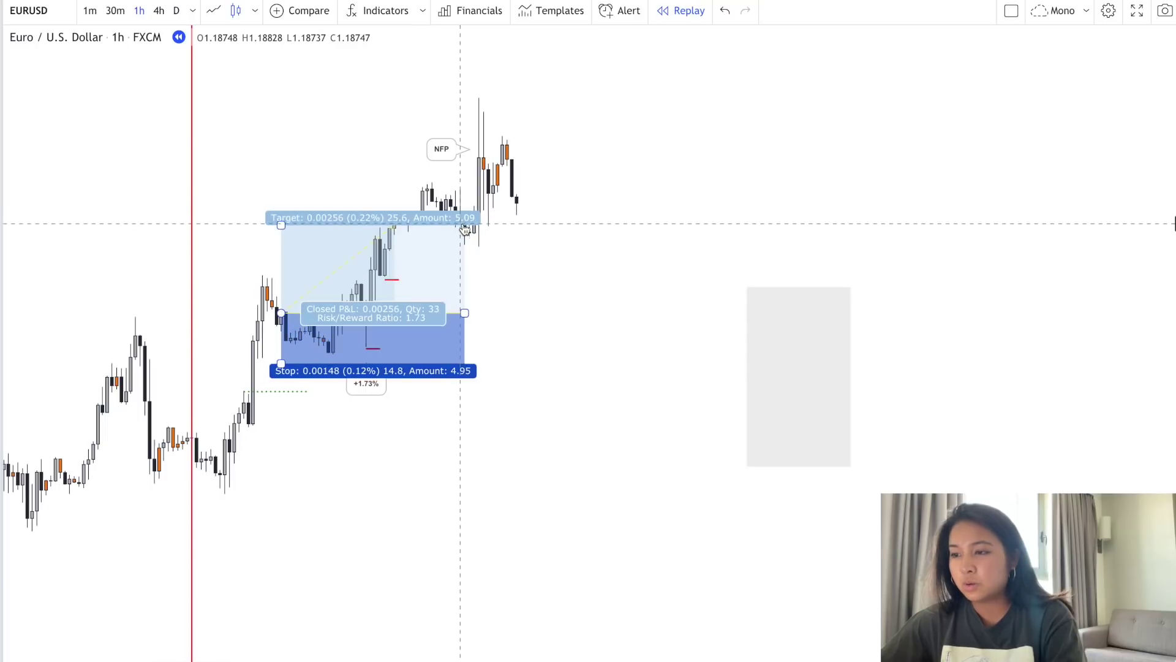
{"action": "left_click", "coordinate": [533, 312]}
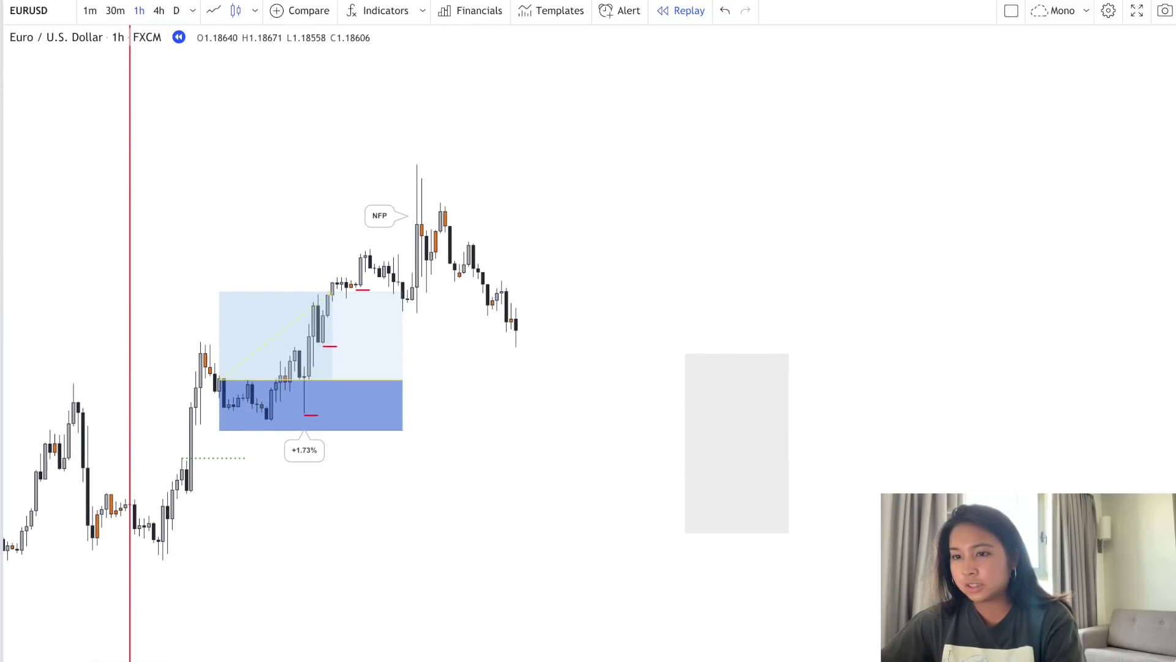
Sketch possible downward and upward price paths from the latest EURUSD candle with the Brush, and undo each one.
{"action": "left_click_drag", "start_coordinate": [530, 344], "coordinate": [544, 501]}
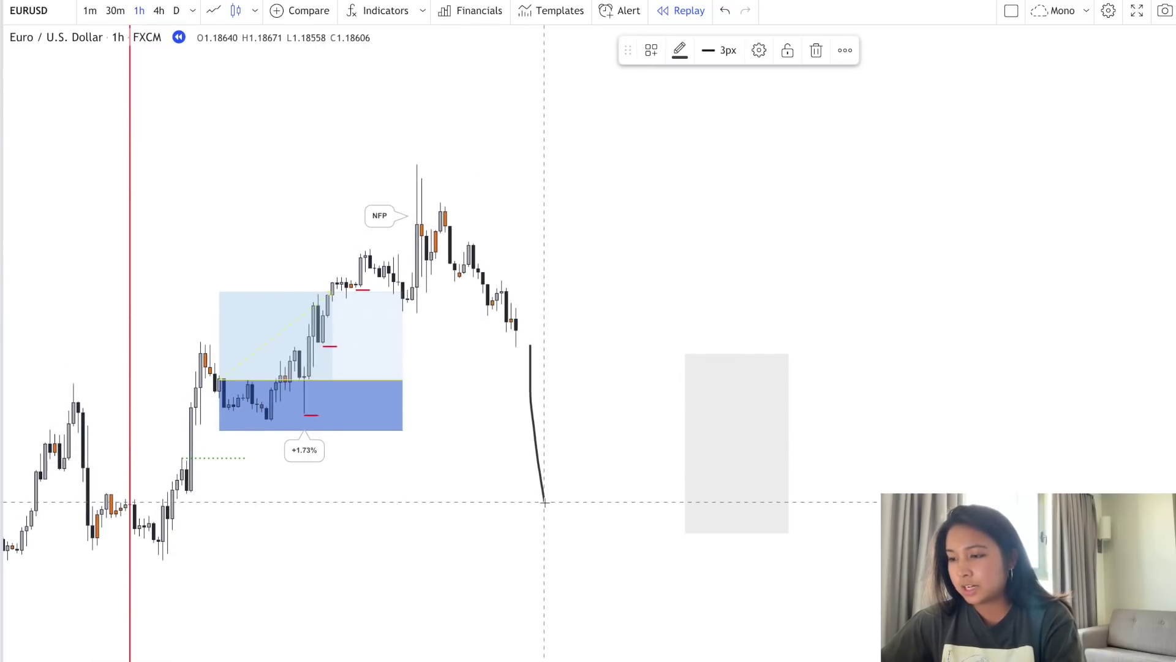
{"action": "mouse_move", "coordinate": [559, 460]}
{"action": "left_mouse_down"}
{"action": "mouse_move", "coordinate": [588, 438]}
{"action": "mouse_move", "coordinate": [608, 542]}
{"action": "left_mouse_up"}
{"action": "key", "text": "ctrl+z"}
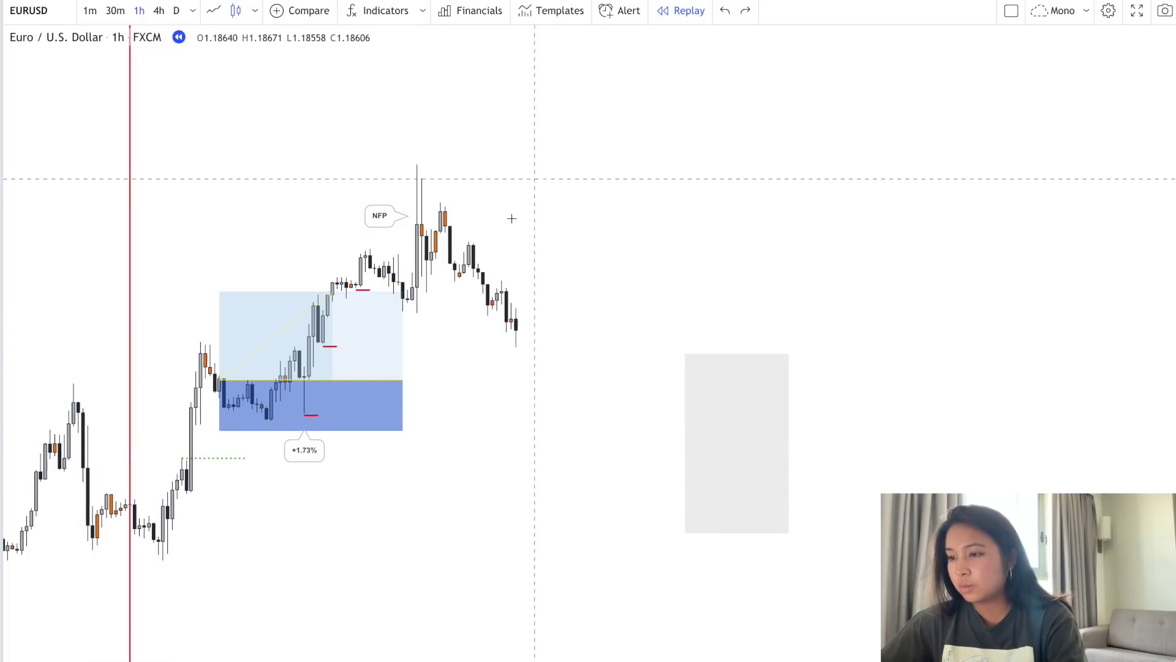
{"action": "mouse_move", "coordinate": [542, 303]}
{"action": "left_mouse_down"}
{"action": "mouse_move", "coordinate": [573, 85]}
{"action": "mouse_move", "coordinate": [619, 157]}
{"action": "mouse_move", "coordinate": [649, 49]}
{"action": "left_mouse_up"}
{"action": "key", "text": "ctrl+z"}
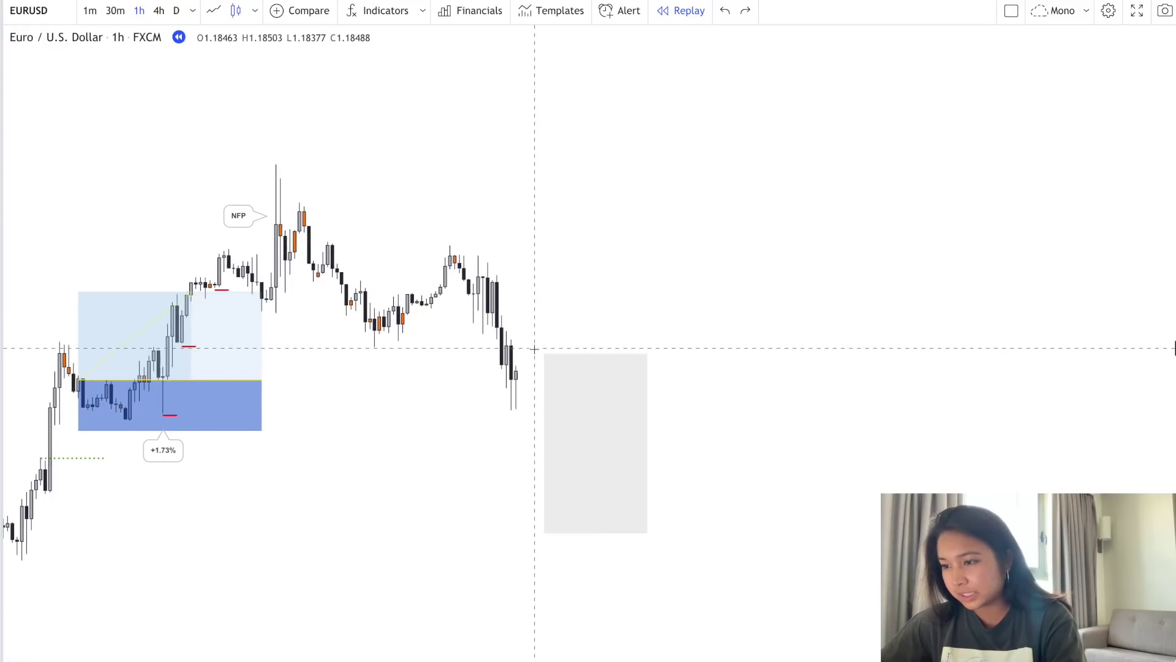
Advance the EURUSD bar replay until the falling candles move inside the grey rectangle.
{"action": "scroll", "coordinate": [402, 476], "scroll_direction": "right", "scroll_amount": 5}
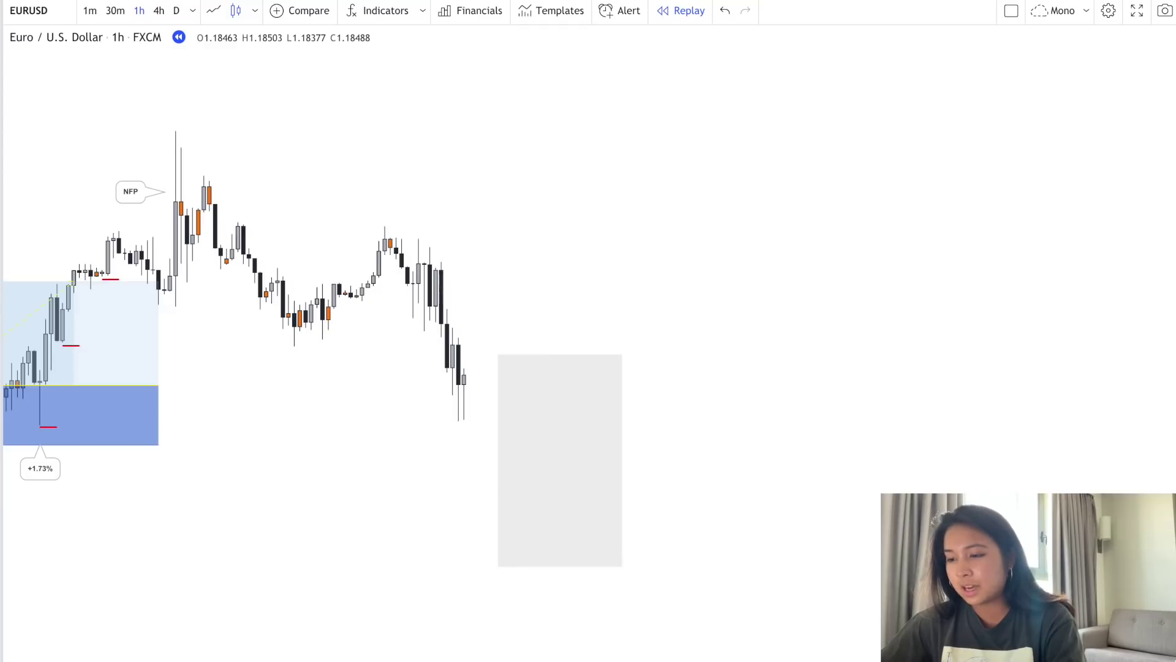
{"action": "scroll", "coordinate": [310, 486], "scroll_direction": "left", "scroll_amount": 2}
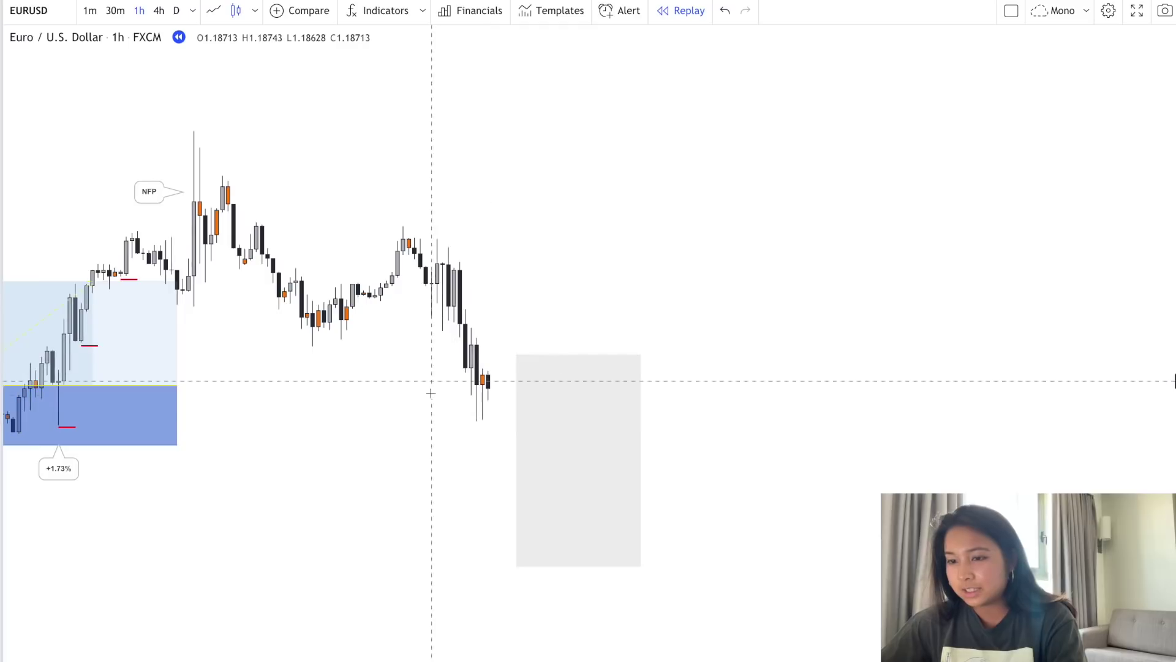
{"action": "scroll", "coordinate": [419, 408], "scroll_direction": "left", "scroll_amount": 1}
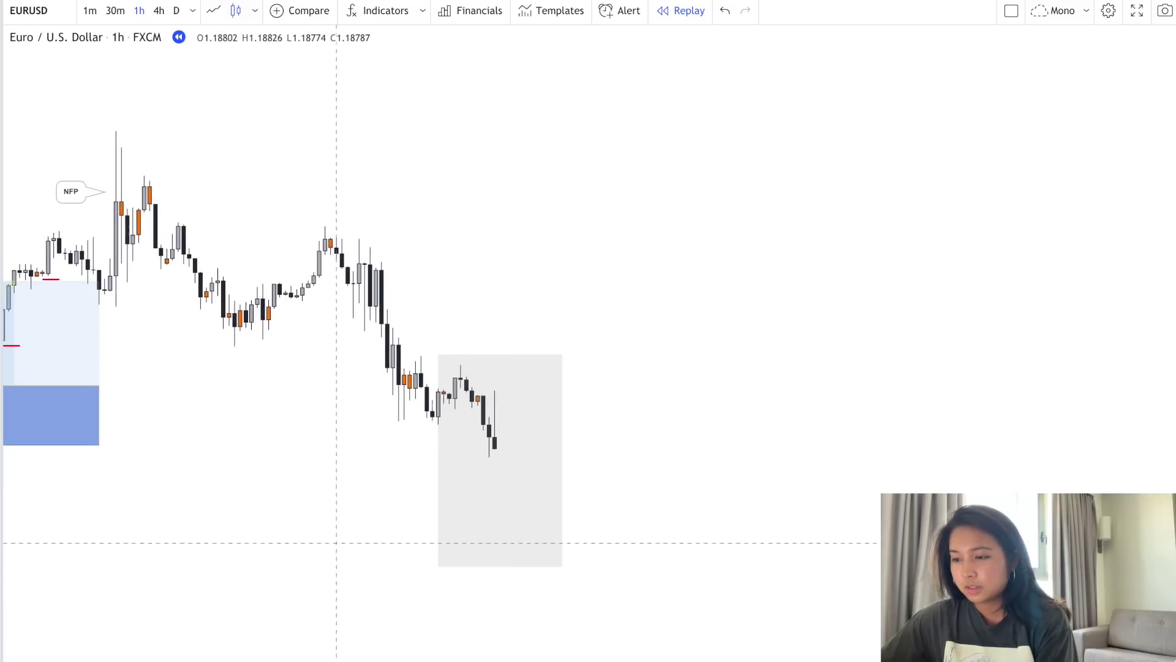
Mark the broken low and the two levels above it with short horizontal lines in the grey rectangle, and undo all three.
{"action": "key", "text": "alt+t"}
{"action": "left_click", "coordinate": [411, 428]}
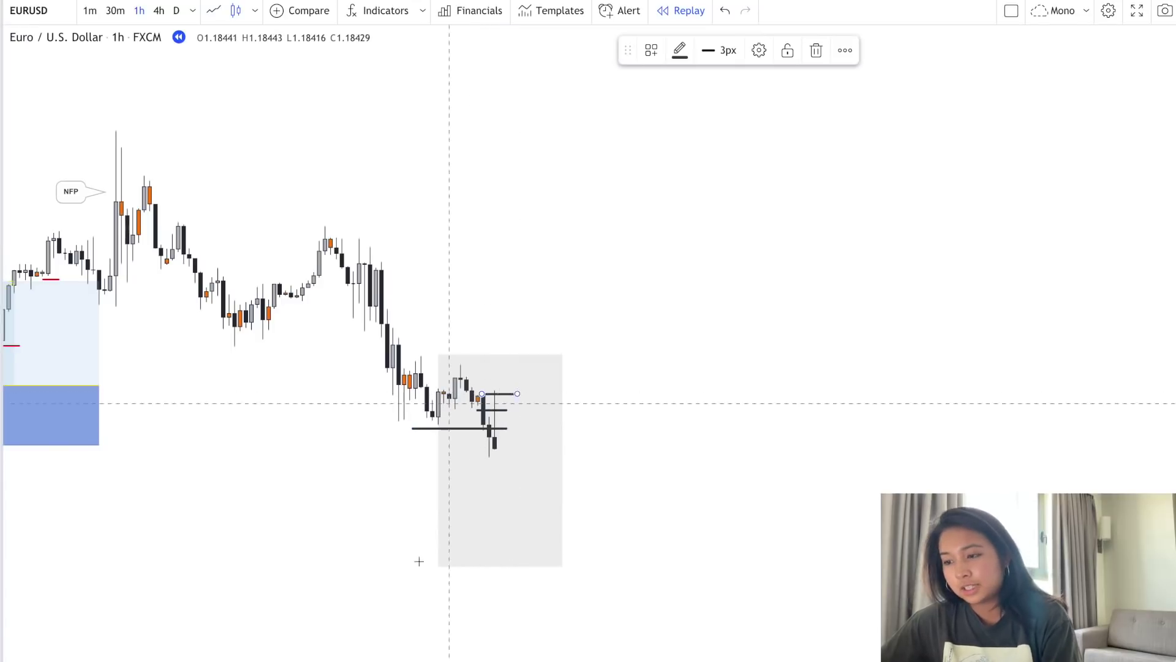
{"action": "key", "text": "ctrl+z"}
{"action": "key", "text": "ctrl+z"}
{"action": "key", "text": "ctrl+z"}
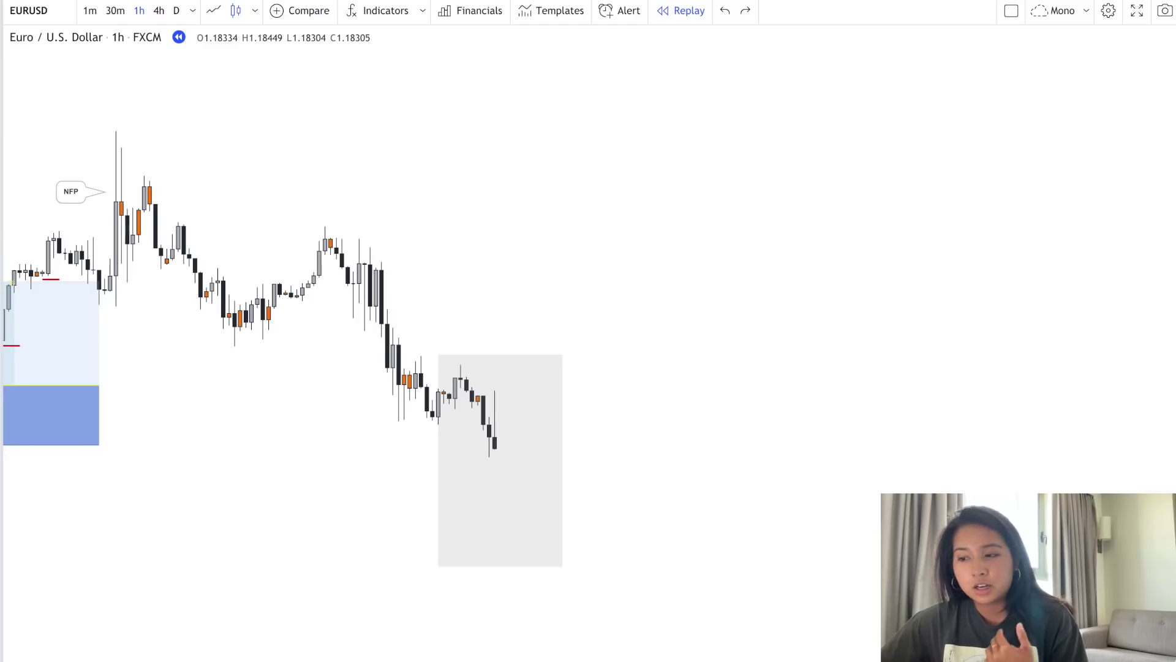
Advance the EURUSD bar replay by two candles.
{"action": "key", "text": "shift+Right"}
{"action": "key", "text": "shift+Right"}
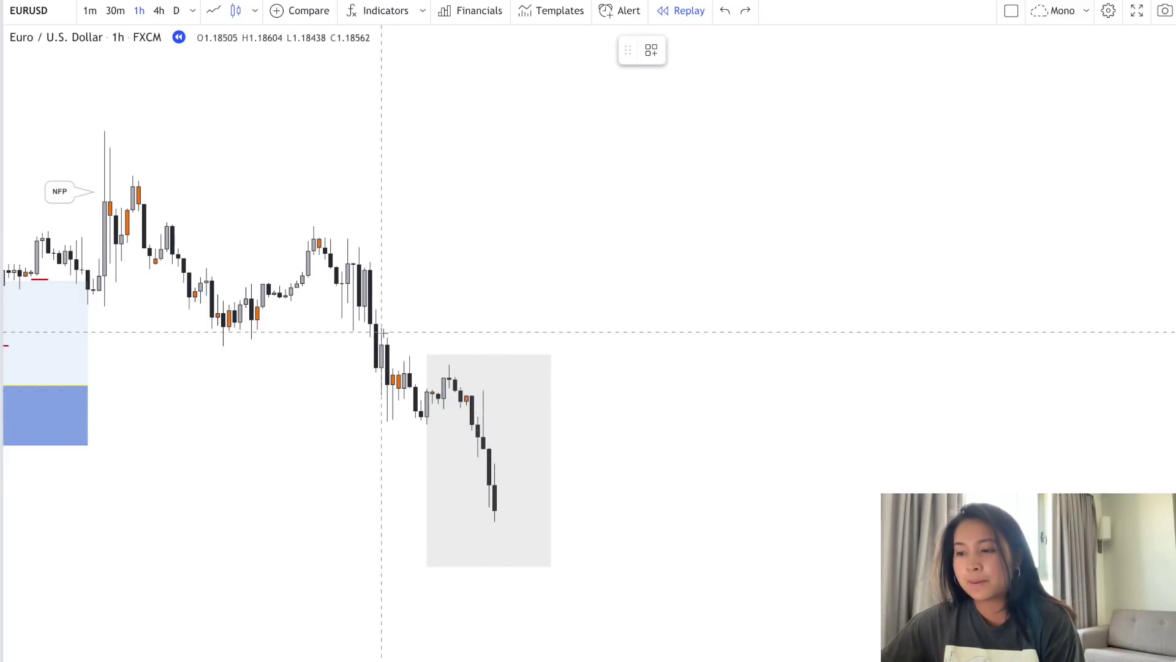
Circle the steep drop just before the grey rectangle with the Brush, and undo the strokes.
{"action": "mouse_move", "coordinate": [371, 274]}
{"action": "left_mouse_down"}
{"action": "mouse_move", "coordinate": [341, 392]}
{"action": "mouse_move", "coordinate": [421, 331]}
{"action": "mouse_move", "coordinate": [364, 274]}
{"action": "left_mouse_up"}
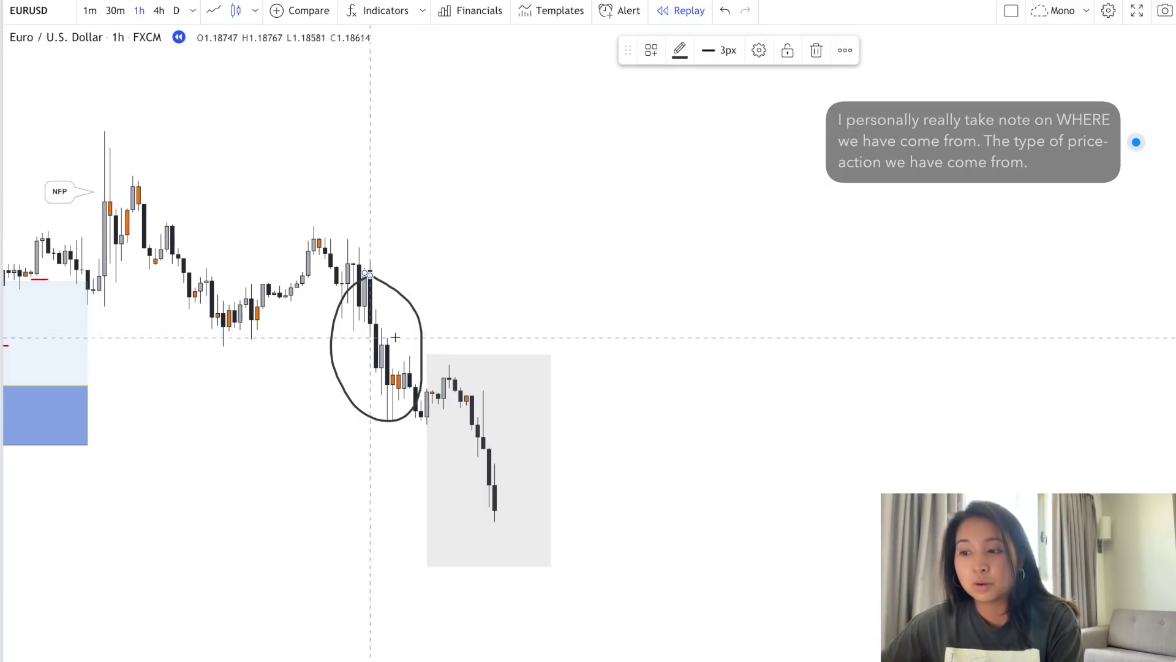
{"action": "key", "text": "ctrl+z"}
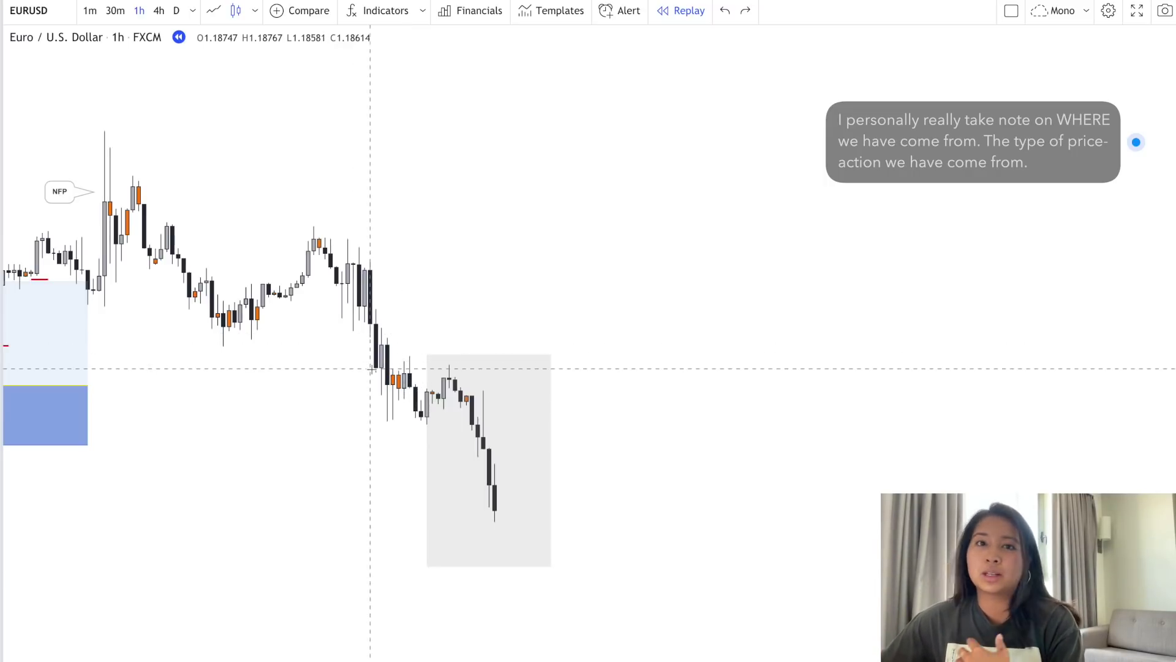
{"action": "mouse_move", "coordinate": [388, 265]}
{"action": "left_mouse_down"}
{"action": "mouse_move", "coordinate": [374, 434]}
{"action": "mouse_move", "coordinate": [393, 281]}
{"action": "left_mouse_up"}
{"action": "key", "text": "ctrl+z"}
Mark the low and high of the EURUSD consolidation and the following long-wick candle with Brush strokes, and undo them all.
{"action": "left_click_drag", "start_coordinate": [385, 423], "coordinate": [444, 423]}
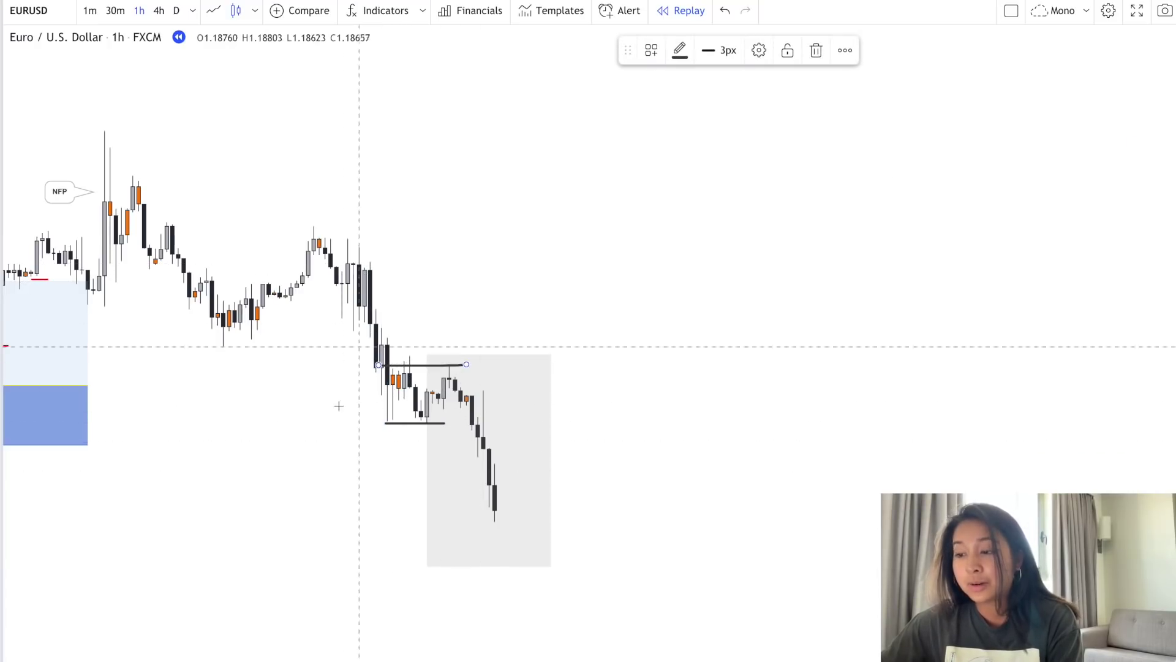
{"action": "key", "text": "ctrl+z"}
{"action": "key", "text": "ctrl+z"}
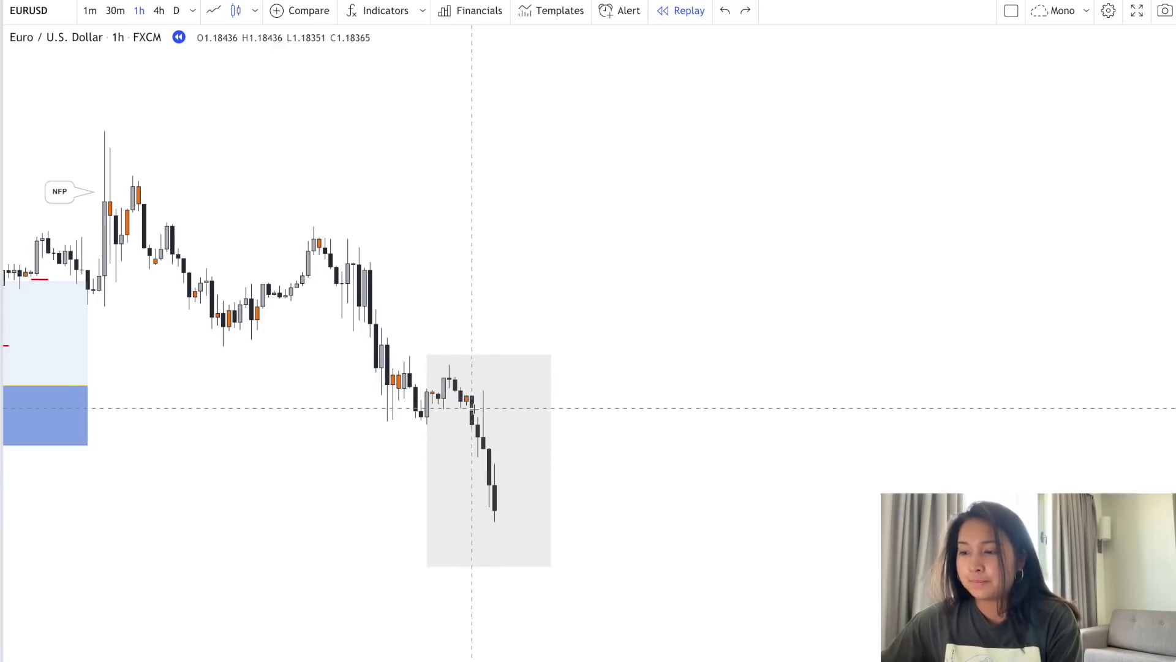
{"action": "mouse_move", "coordinate": [466, 405]}
{"action": "left_mouse_down"}
{"action": "mouse_move", "coordinate": [518, 404]}
{"action": "mouse_move", "coordinate": [512, 391]}
{"action": "left_mouse_up"}
{"action": "key", "text": "ctrl+z"}
{"action": "key", "text": "ctrl+z"}
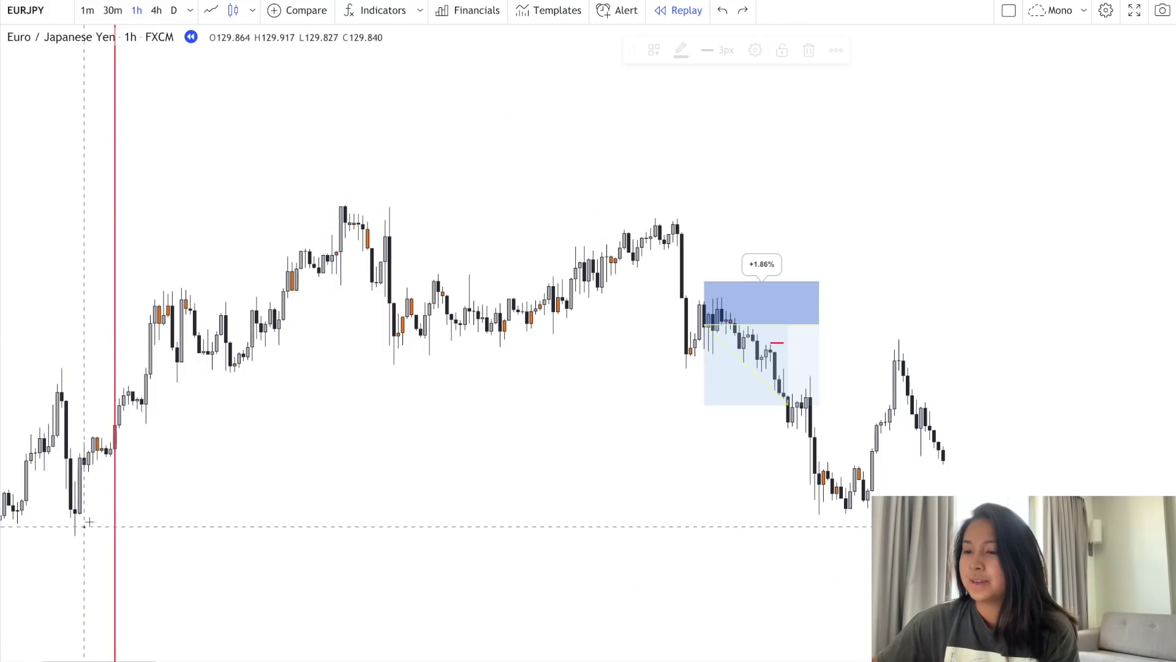
Outline the two rising EURJPY moves and the sell-off between them with Brush strokes, and undo all of them.
{"action": "left_click_drag", "start_coordinate": [87, 524], "coordinate": [359, 295]}
{"action": "mouse_move", "coordinate": [38, 372]}
{"action": "left_mouse_down"}
{"action": "mouse_move", "coordinate": [328, 209]}
{"action": "mouse_move", "coordinate": [389, 310]}
{"action": "left_mouse_up"}
{"action": "left_click_drag", "start_coordinate": [375, 377], "coordinate": [664, 313]}
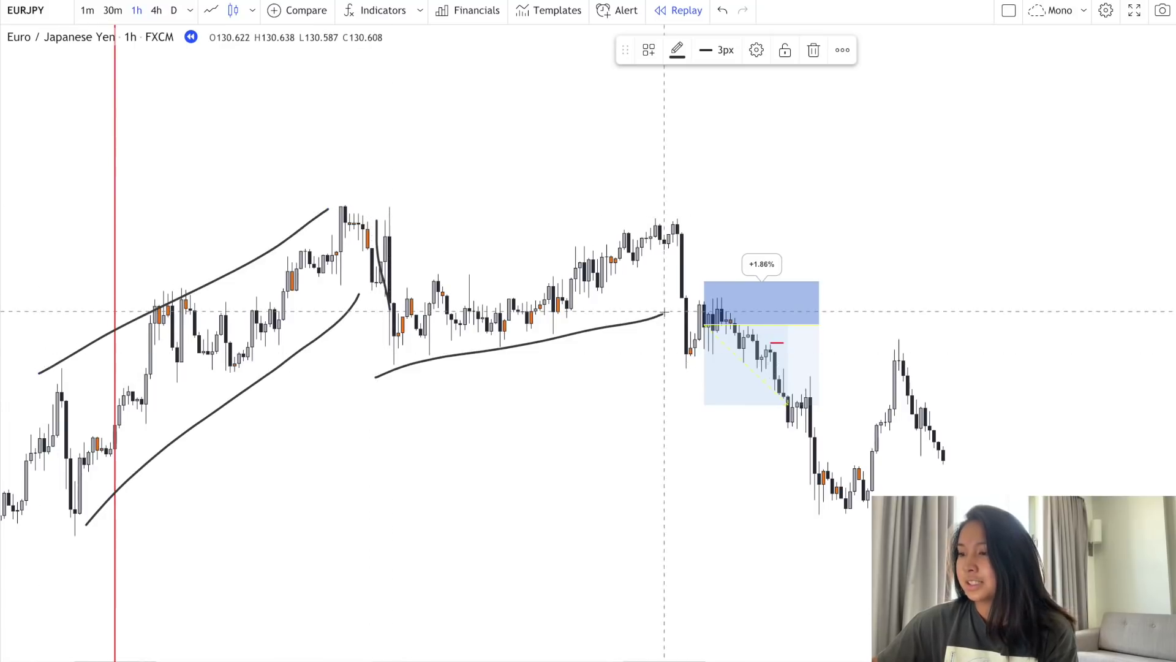
{"action": "mouse_move", "coordinate": [406, 307]}
{"action": "left_mouse_down"}
{"action": "mouse_move", "coordinate": [652, 219]}
{"action": "mouse_move", "coordinate": [642, 325]}
{"action": "mouse_move", "coordinate": [704, 258]}
{"action": "mouse_move", "coordinate": [677, 234]}
{"action": "left_mouse_up"}
{"action": "key", "text": "ctrl+z"}
{"action": "key", "text": "ctrl+z"}
{"action": "key", "text": "ctrl+z"}
{"action": "key", "text": "ctrl+z"}
{"action": "key", "text": "ctrl+z"}
{"action": "key", "text": "ctrl+z"}
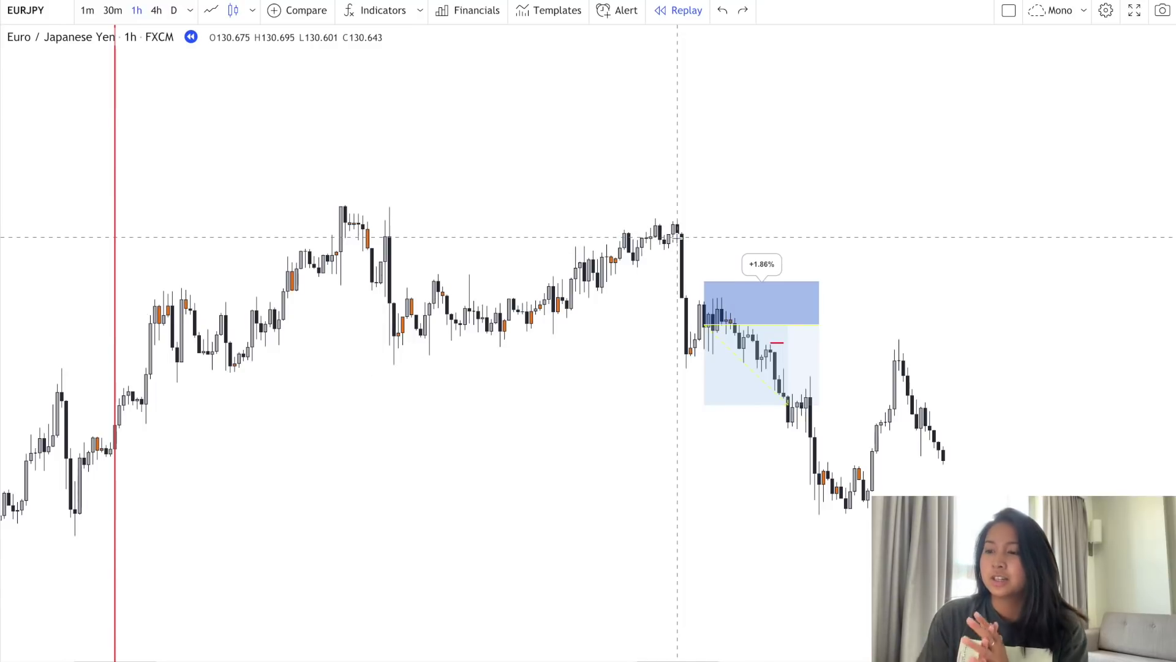
Circle the EURJPY drop before the short position, mark the earlier peak and sketch a rollover curve with the Brush, undoing each stroke.
{"action": "mouse_move", "coordinate": [710, 224]}
{"action": "left_mouse_down"}
{"action": "mouse_move", "coordinate": [660, 346]}
{"action": "mouse_move", "coordinate": [700, 219]}
{"action": "left_mouse_up"}
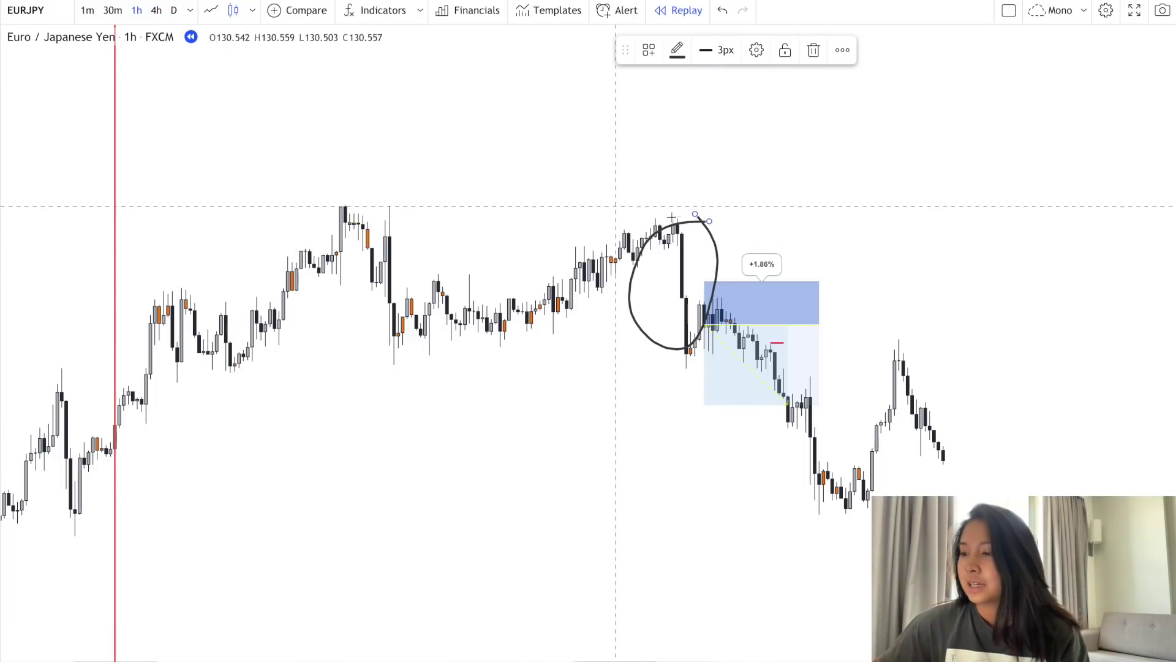
{"action": "mouse_move", "coordinate": [381, 208]}
{"action": "left_mouse_down"}
{"action": "mouse_move", "coordinate": [375, 340]}
{"action": "mouse_move", "coordinate": [429, 235]}
{"action": "mouse_move", "coordinate": [407, 228]}
{"action": "left_mouse_up"}
{"action": "key", "text": "ctrl+z"}
{"action": "key", "text": "ctrl+z"}
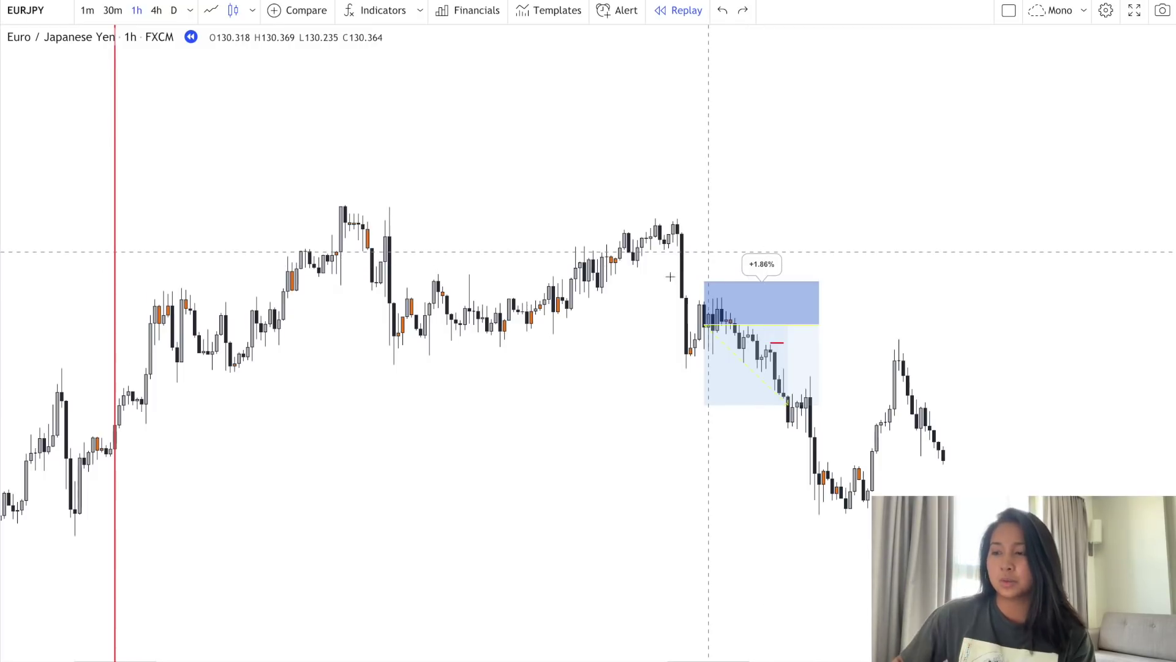
{"action": "left_click_drag", "start_coordinate": [318, 416], "coordinate": [398, 464]}
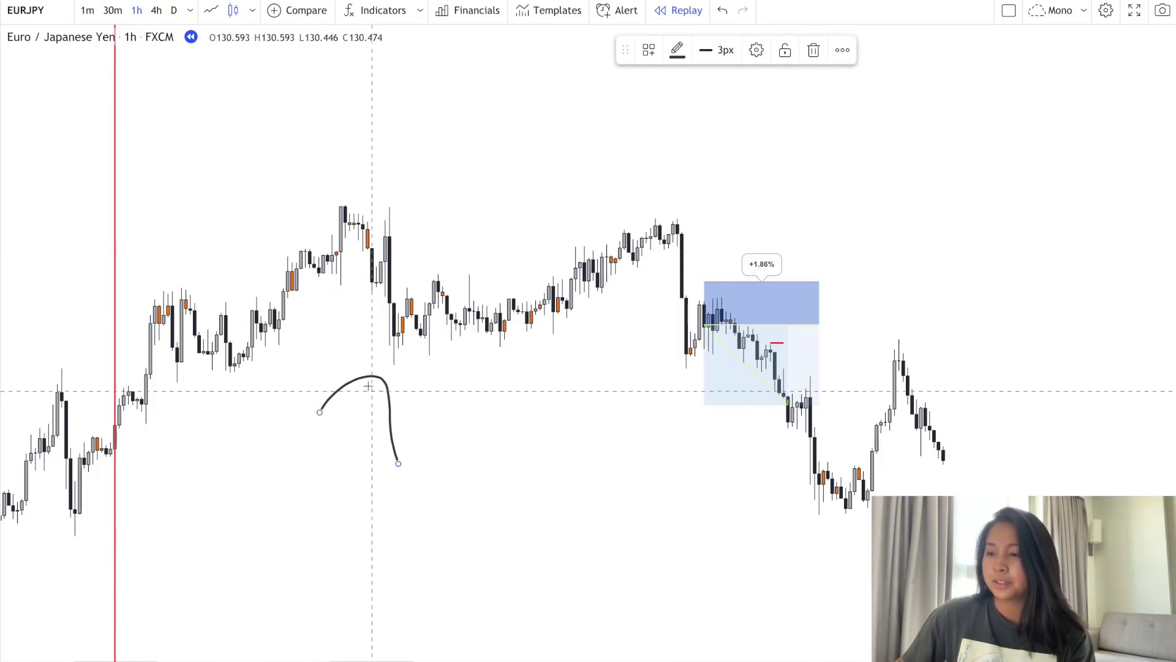
{"action": "key", "text": "ctrl+z"}
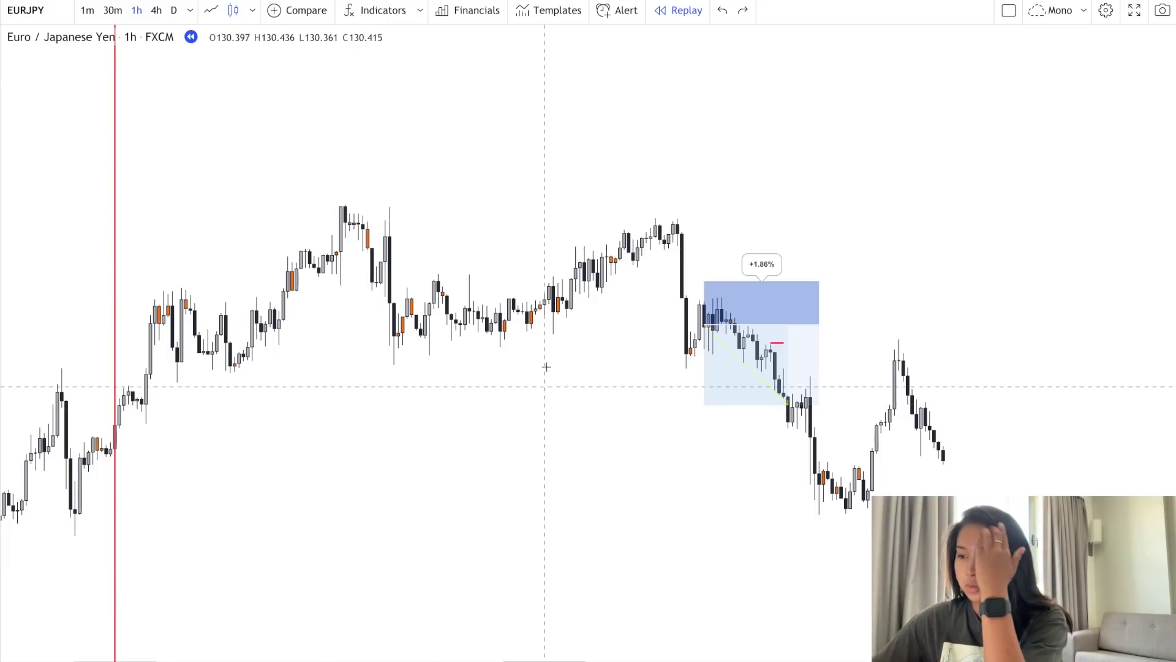
Outline the rising EURJPY channel before the steep drop with two Brush curves, redrawing the upper one closer to the highs.
{"action": "left_click_drag", "start_coordinate": [410, 382], "coordinate": [682, 289]}
{"action": "left_click_drag", "start_coordinate": [406, 279], "coordinate": [664, 174]}
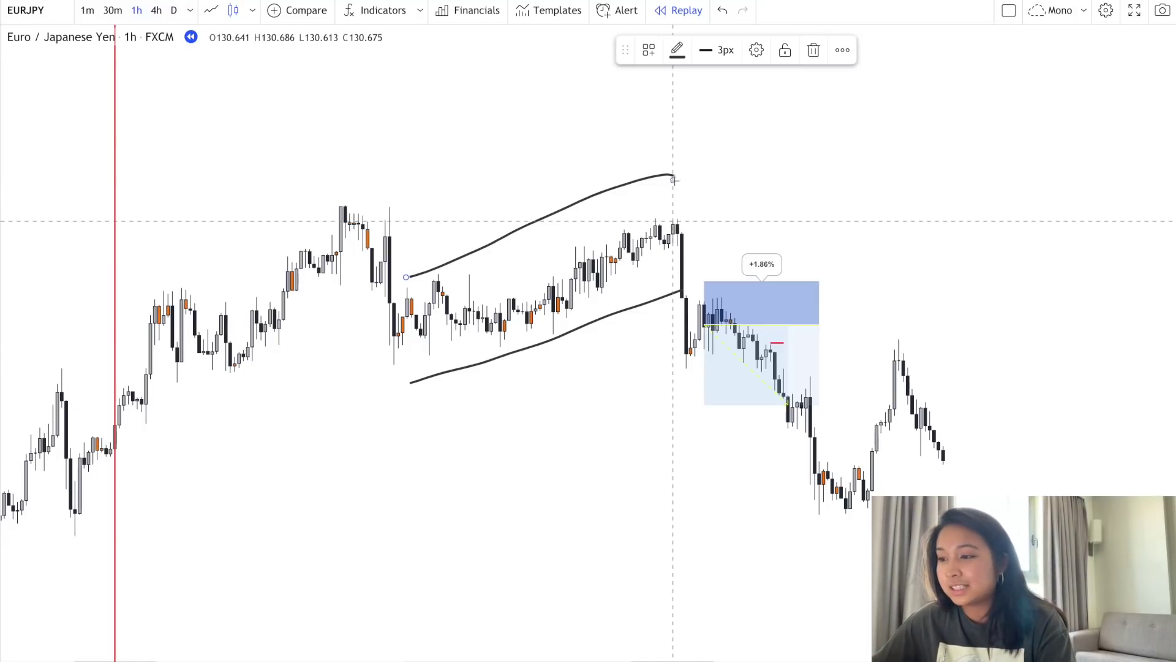
{"action": "key", "text": "ctrl+z"}
{"action": "left_click_drag", "start_coordinate": [394, 276], "coordinate": [690, 171]}
{"action": "key", "text": "ctrl+z"}
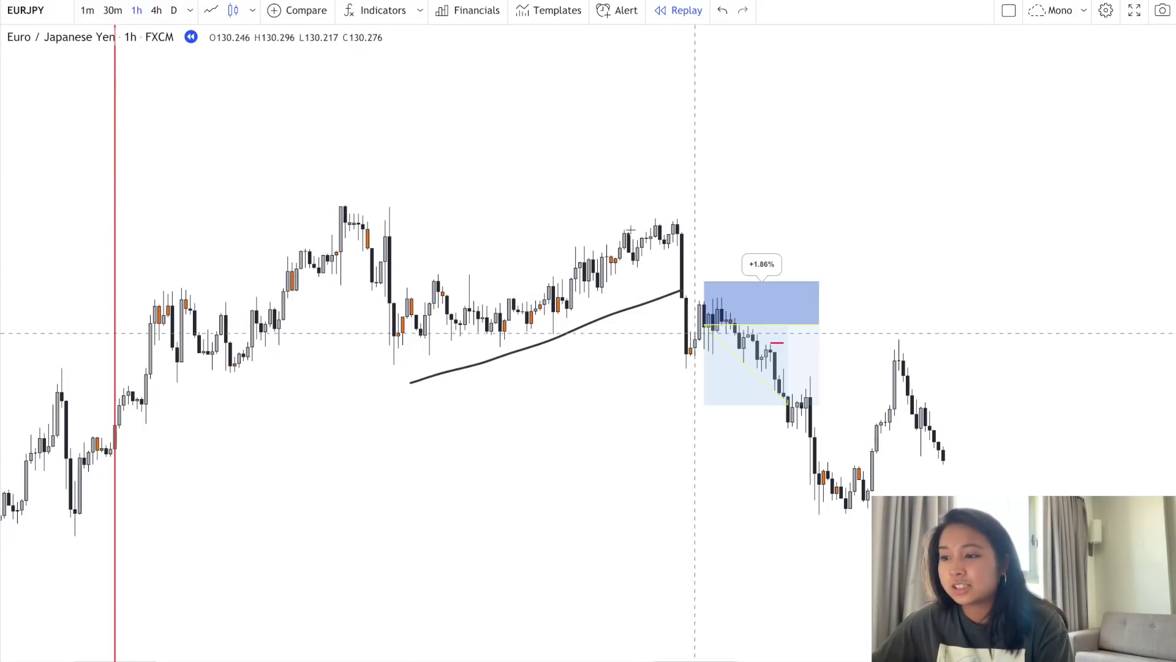
{"action": "left_click_drag", "start_coordinate": [410, 292], "coordinate": [670, 212]}
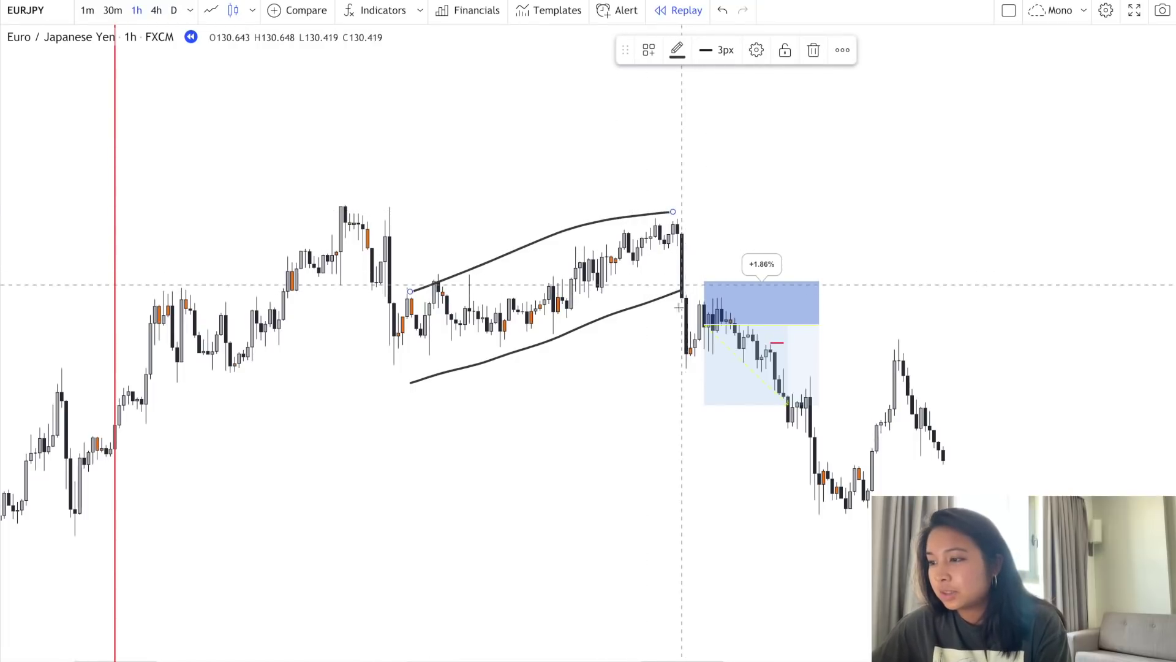
Draw a horizontal line across the EURJPY drop, sketch a liquidity-sweep path with its level in empty space, and undo all Brush drawings.
{"action": "scroll", "coordinate": [677, 295], "scroll_direction": "up", "scroll_amount": 2}
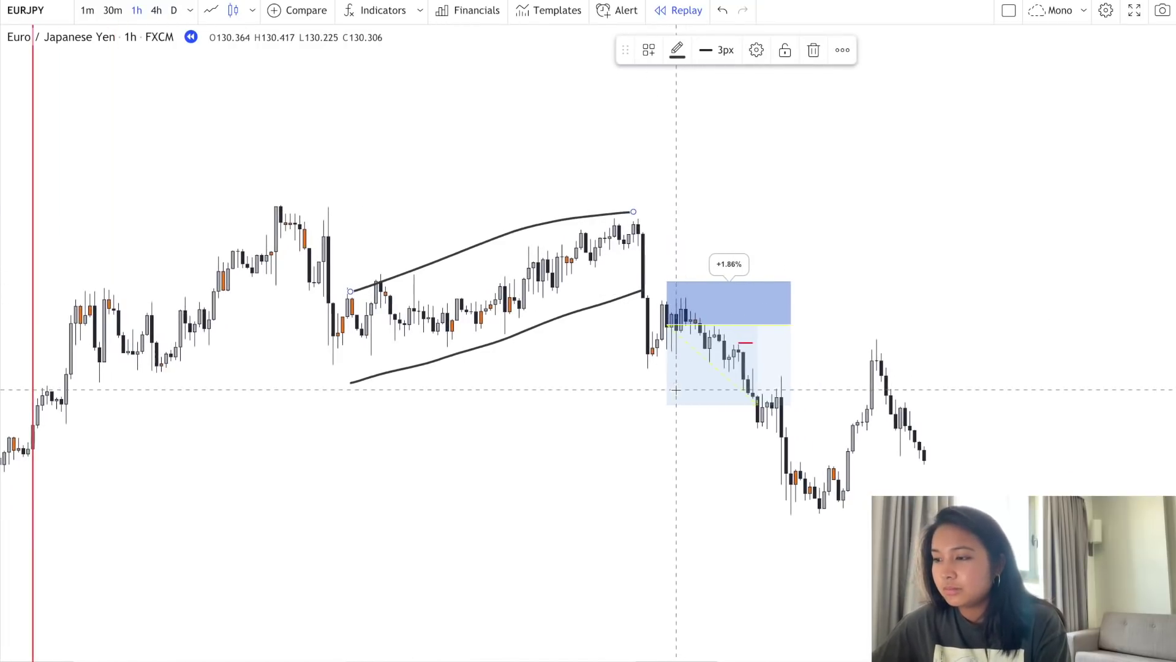
{"action": "left_click_drag", "start_coordinate": [627, 251], "coordinate": [744, 252]}
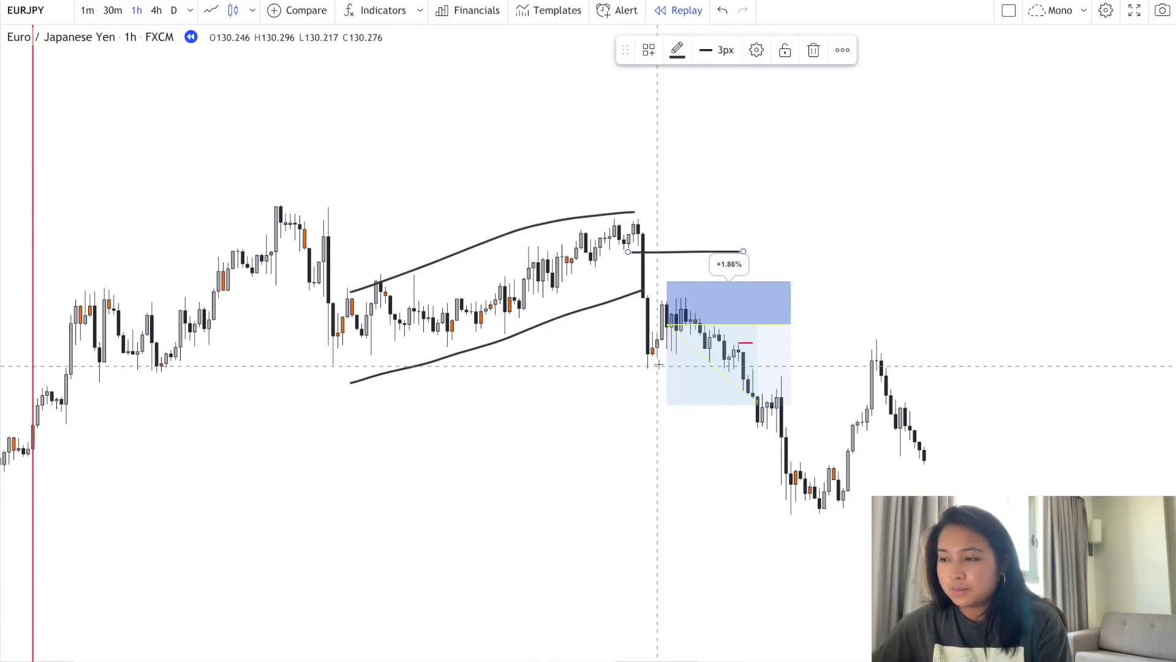
{"action": "mouse_move", "coordinate": [905, 143]}
{"action": "left_mouse_down"}
{"action": "mouse_move", "coordinate": [925, 276]}
{"action": "mouse_move", "coordinate": [985, 193]}
{"action": "mouse_move", "coordinate": [1024, 363]}
{"action": "left_mouse_up"}
{"action": "left_click_drag", "start_coordinate": [942, 232], "coordinate": [1043, 231]}
{"action": "key", "text": "ctrl+z"}
{"action": "key", "text": "ctrl+z"}
{"action": "key", "text": "ctrl+z"}
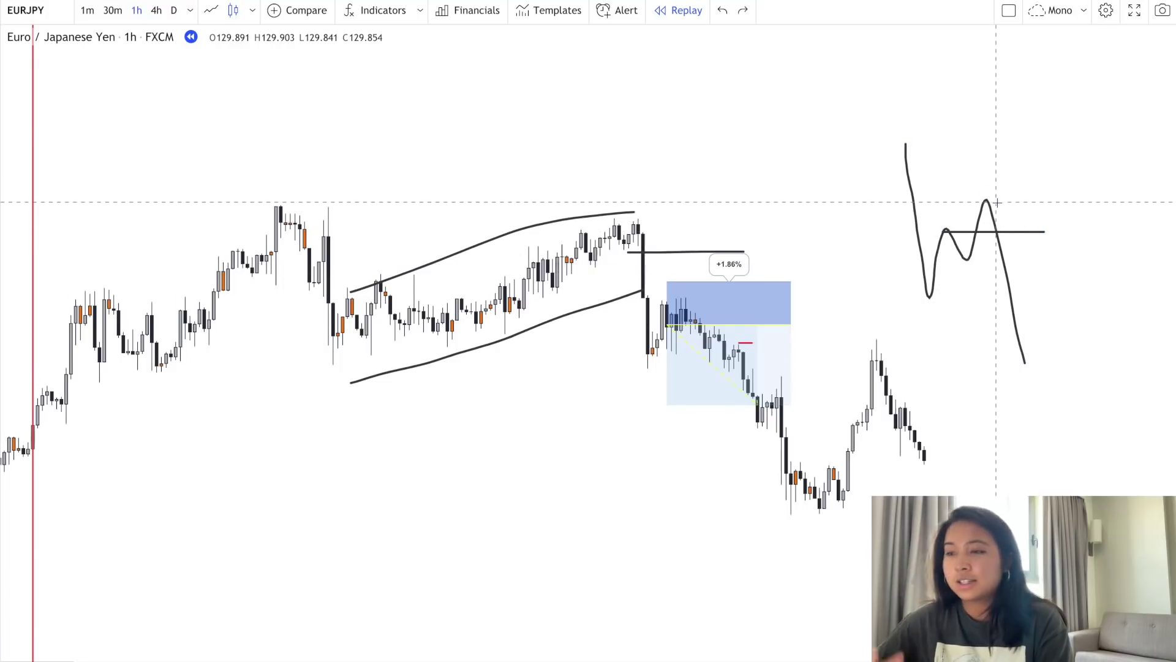
{"action": "key", "text": "ctrl+z"}
{"action": "key", "text": "ctrl+z"}
{"action": "key", "text": "ctrl+z"}
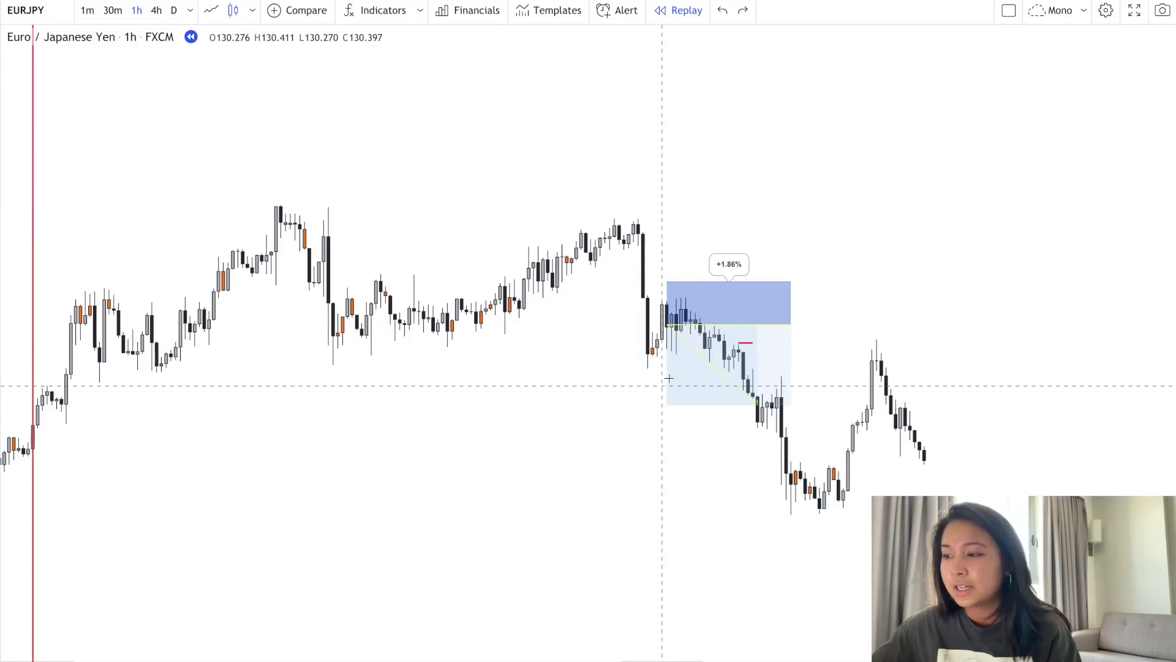
Sketch a sharp drop with a double-top pullback in the empty chart area with the Brush, and undo the strokes.
{"action": "mouse_move", "coordinate": [886, 156]}
{"action": "left_mouse_down"}
{"action": "mouse_move", "coordinate": [906, 206]}
{"action": "mouse_move", "coordinate": [929, 201]}
{"action": "mouse_move", "coordinate": [948, 307]}
{"action": "left_mouse_up"}
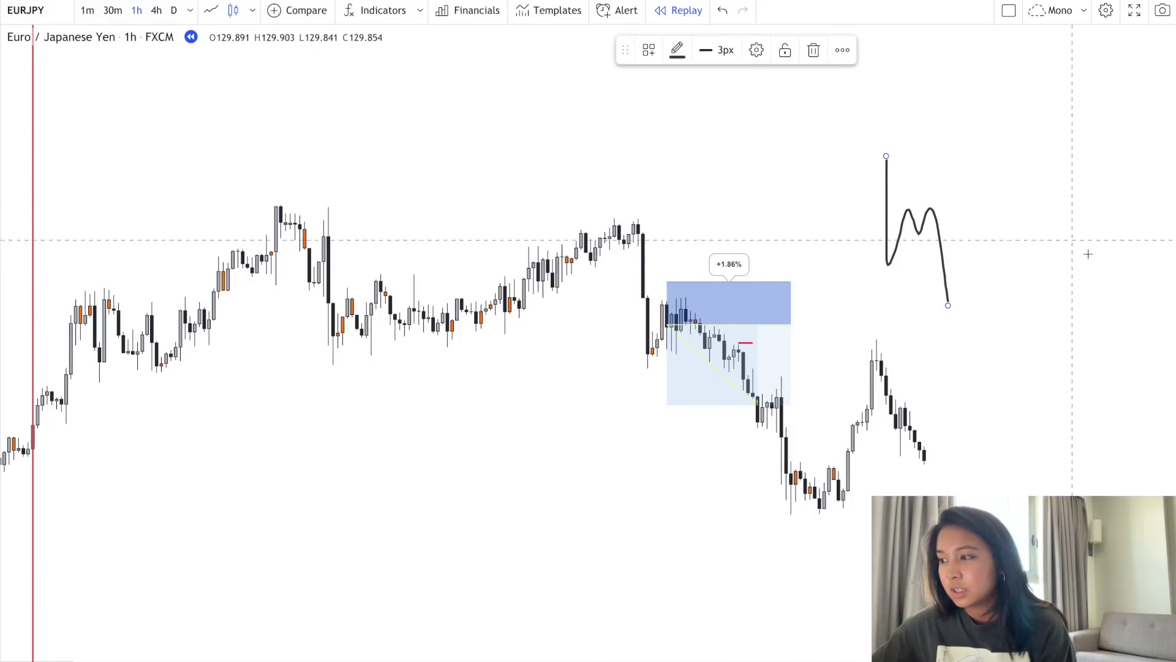
{"action": "mouse_move", "coordinate": [1050, 365]}
{"action": "left_mouse_down"}
{"action": "mouse_move", "coordinate": [1082, 389]}
{"action": "mouse_move", "coordinate": [1125, 378]}
{"action": "mouse_move", "coordinate": [1134, 342]}
{"action": "left_mouse_up"}
{"action": "key", "text": "ctrl+z"}
{"action": "key", "text": "ctrl+z"}
Restart the EURJPY bar replay from the candle at the short position's entry, bringing the preceding price action into view.
{"action": "scroll", "coordinate": [1134, 342], "scroll_direction": "down", "scroll_amount": 2}
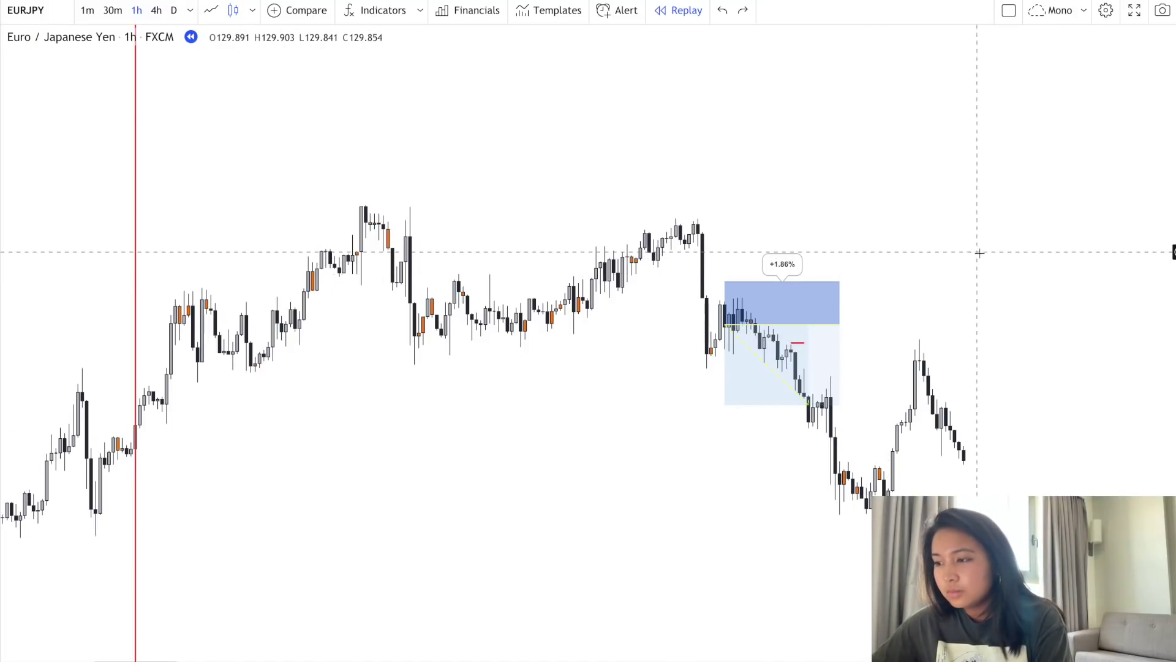
{"action": "scroll", "coordinate": [888, 258], "scroll_direction": "right", "scroll_amount": 3}
{"action": "scroll", "coordinate": [811, 259], "scroll_direction": "up", "scroll_amount": 1}
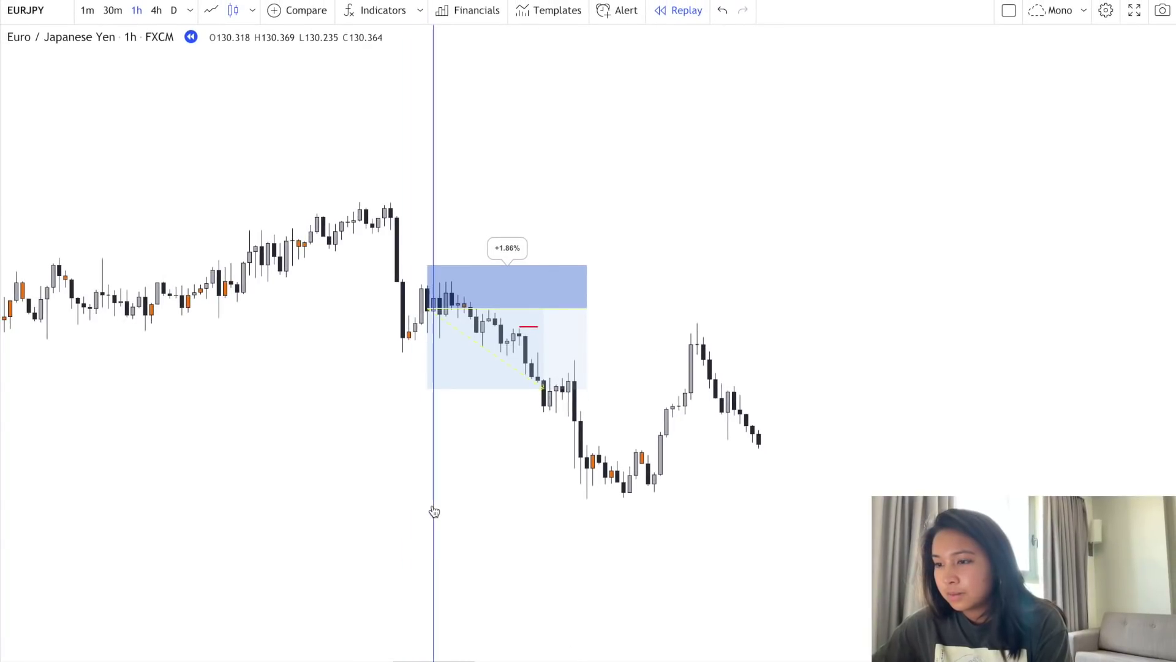
{"action": "left_click", "coordinate": [437, 521]}
{"action": "left_click_drag", "start_coordinate": [375, 530], "coordinate": [748, 504]}
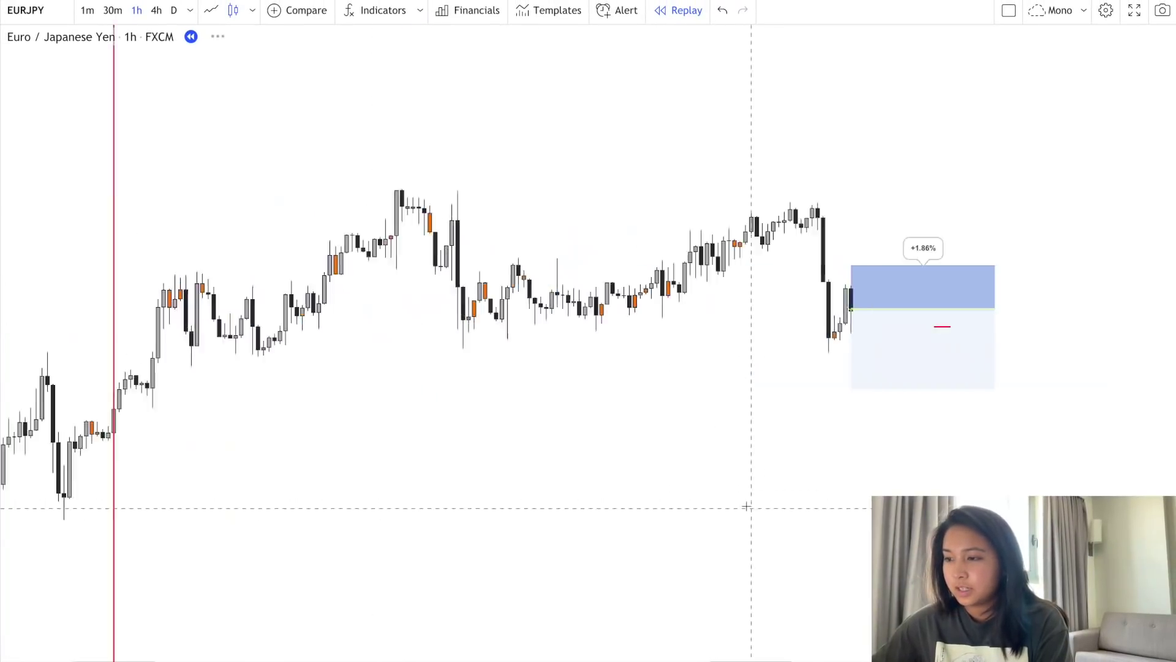
{"action": "left_click_drag", "start_coordinate": [807, 433], "coordinate": [339, 434]}
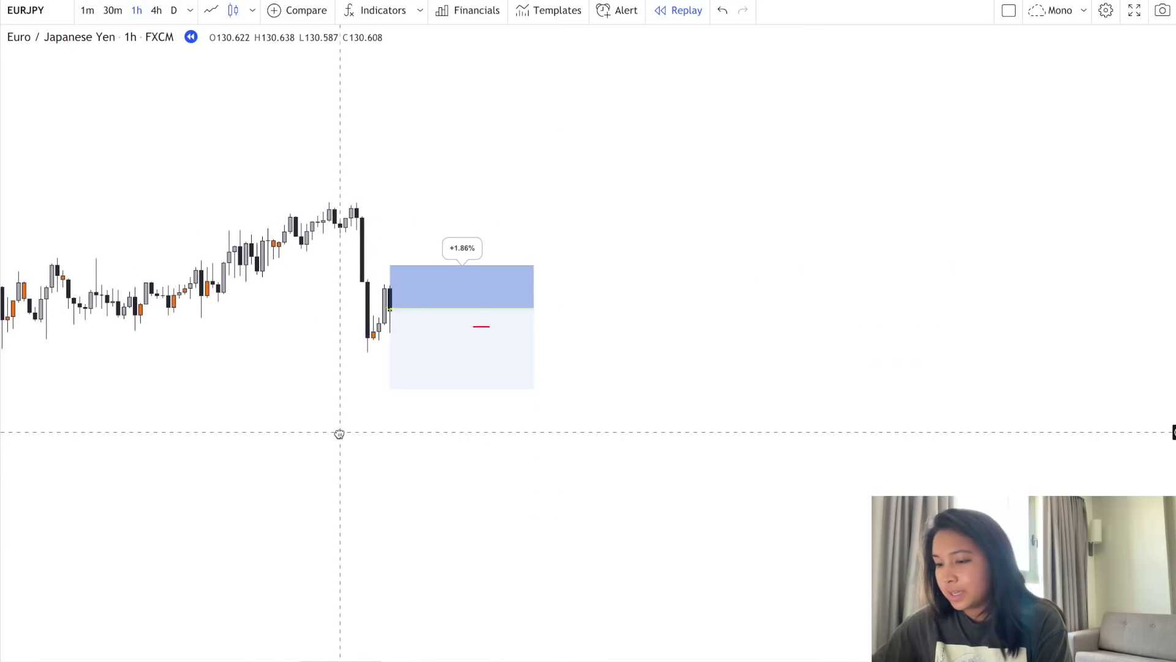
{"action": "left_click", "coordinate": [427, 346]}
{"action": "scroll", "coordinate": [242, 365], "scroll_direction": "left", "scroll_amount": 5}
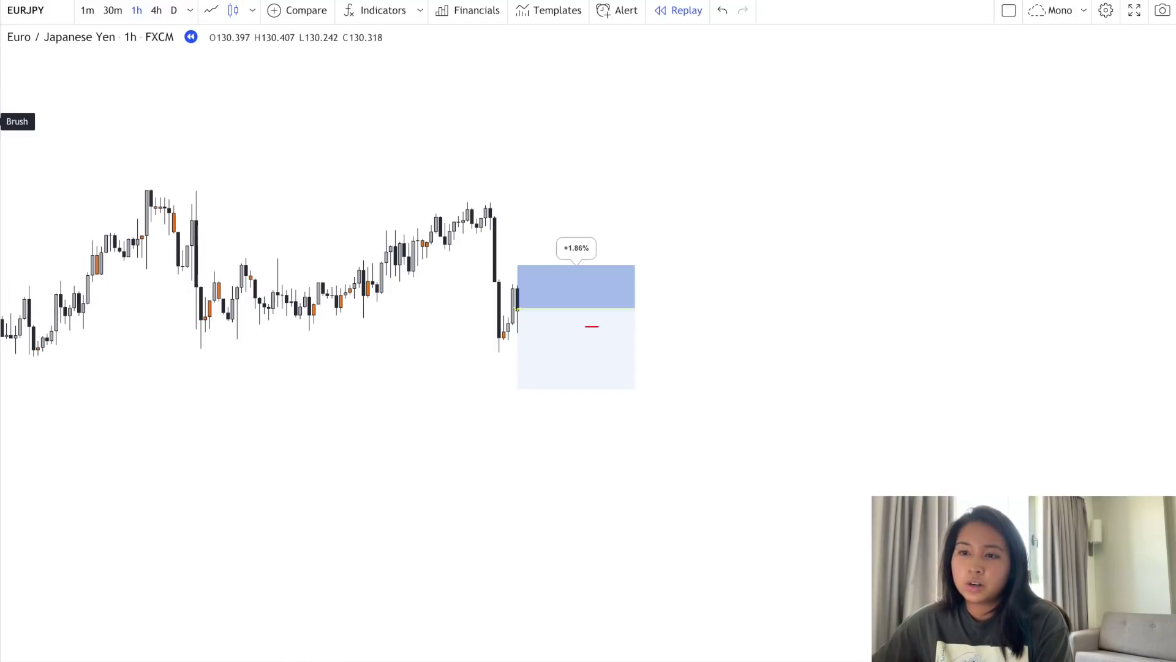
Outline the rising EURJPY channel before the drop with two Brush curves, and undo a short extra stroke beside the drop.
{"action": "left_click_drag", "start_coordinate": [334, 336], "coordinate": [502, 226]}
{"action": "left_click_drag", "start_coordinate": [331, 271], "coordinate": [476, 197]}
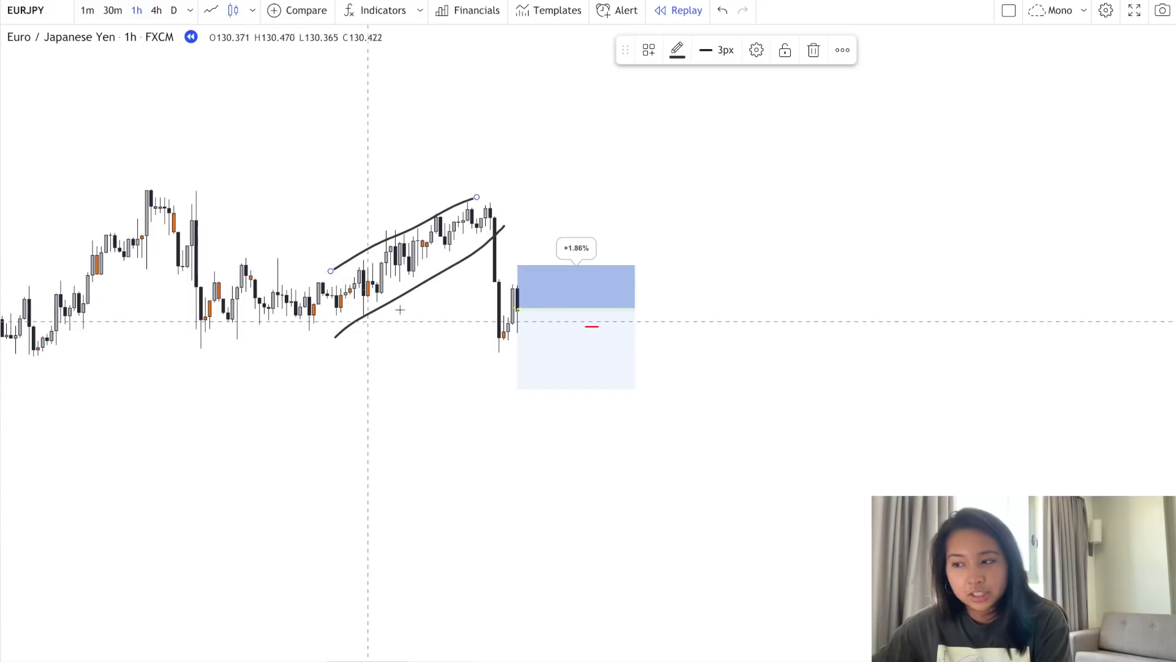
{"action": "mouse_move", "coordinate": [507, 242]}
{"action": "left_mouse_down"}
{"action": "mouse_move", "coordinate": [465, 258]}
{"action": "mouse_move", "coordinate": [507, 297]}
{"action": "mouse_move", "coordinate": [502, 263]}
{"action": "left_mouse_up"}
{"action": "key", "text": "ctrl+z"}
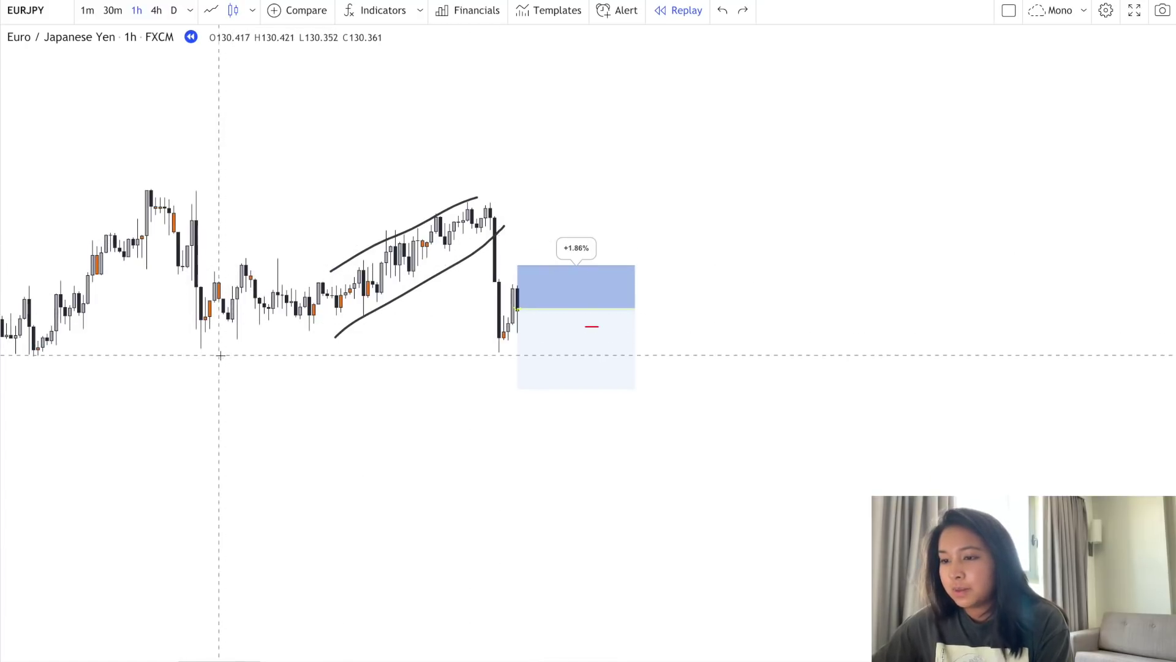
With the Brush, mark the support under the earlier lows and sketch a stepped pullback to an upper level followed by a sharp drop.
{"action": "left_click_drag", "start_coordinate": [199, 348], "coordinate": [554, 338]}
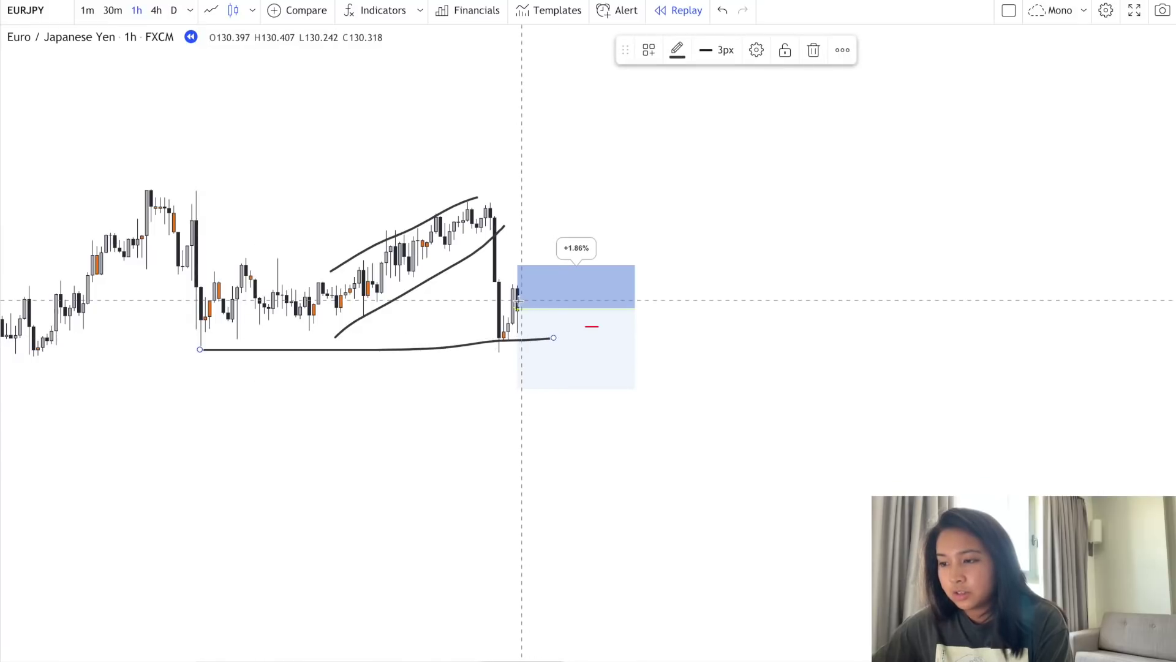
{"action": "left_click_drag", "start_coordinate": [540, 285], "coordinate": [583, 316]}
{"action": "left_click_drag", "start_coordinate": [622, 405], "coordinate": [630, 460]}
{"action": "key", "text": "ctrl+z"}
{"action": "mouse_move", "coordinate": [527, 314]}
{"action": "left_mouse_down"}
{"action": "mouse_move", "coordinate": [576, 251]}
{"action": "mouse_move", "coordinate": [604, 276]}
{"action": "left_mouse_up"}
{"action": "left_click_drag", "start_coordinate": [475, 230], "coordinate": [694, 223]}
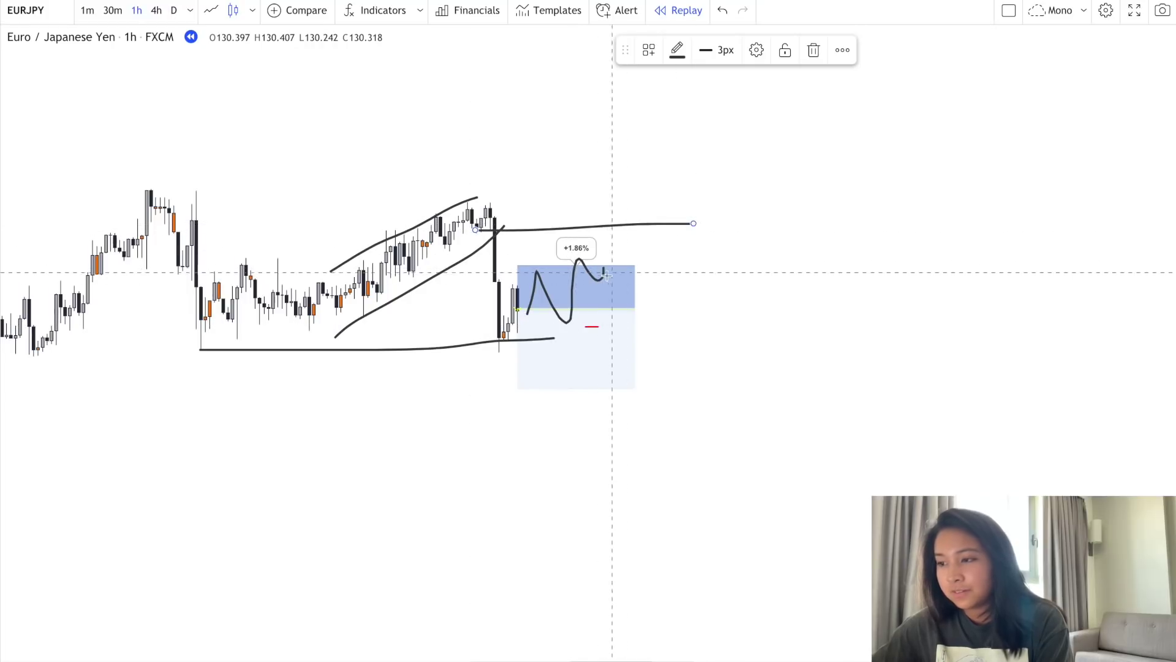
{"action": "left_click_drag", "start_coordinate": [611, 226], "coordinate": [680, 452]}
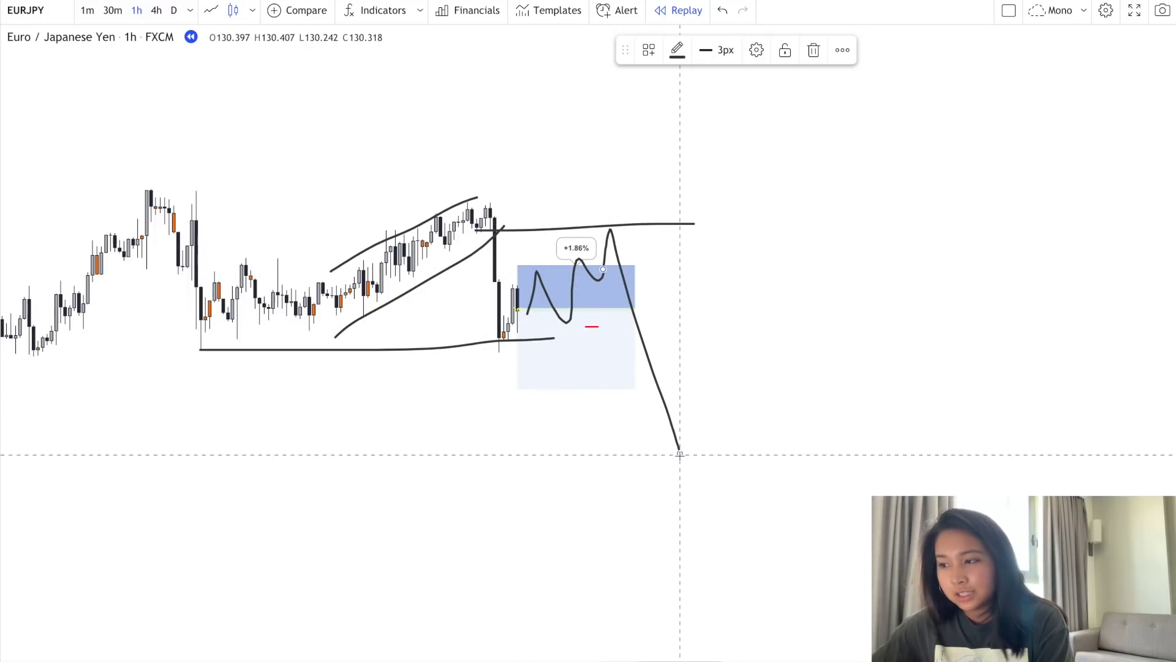
Undo the projected drop, pullback path, both horizontal levels and the two channel curves.
{"action": "key", "text": "ctrl+z"}
{"action": "key", "text": "ctrl+z"}
{"action": "key", "text": "ctrl+z"}
{"action": "key", "text": "ctrl+z"}
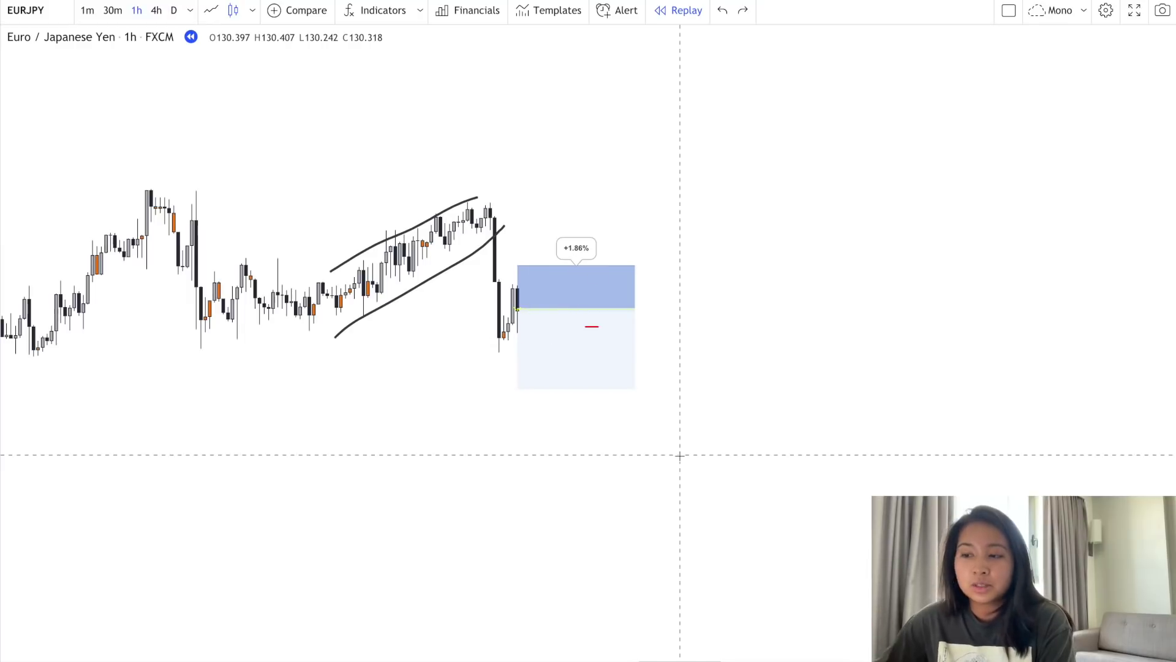
{"action": "key", "text": "ctrl+z"}
{"action": "key", "text": "ctrl+z"}
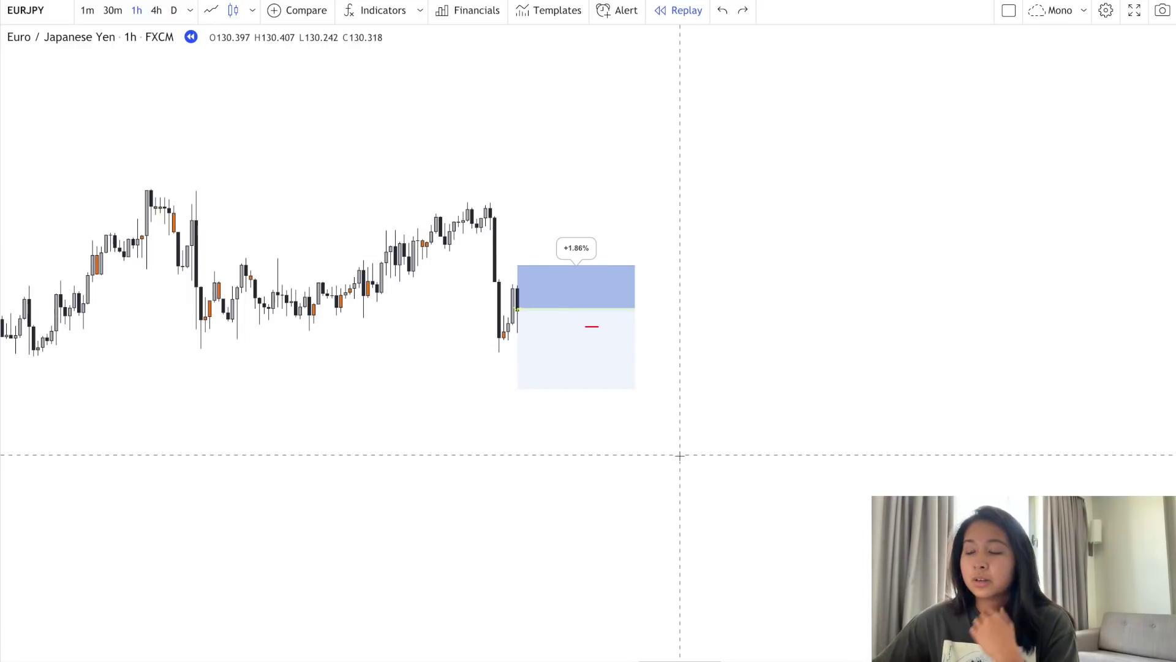
Make short Brush marks at the latest candle and above the short position, and undo them.
{"action": "mouse_move", "coordinate": [520, 279]}
{"action": "left_mouse_down"}
{"action": "mouse_move", "coordinate": [477, 329]}
{"action": "mouse_move", "coordinate": [525, 280]}
{"action": "left_mouse_up"}
{"action": "key", "text": "ctrl+z"}
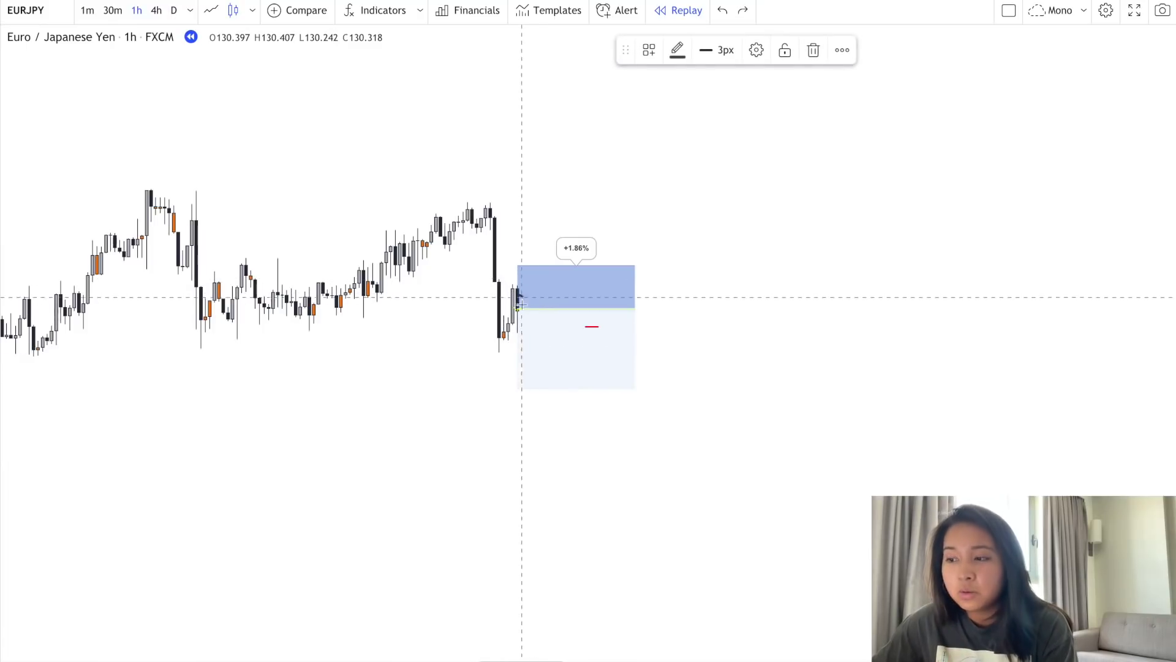
{"action": "mouse_move", "coordinate": [567, 244]}
{"action": "left_mouse_down"}
{"action": "mouse_move", "coordinate": [580, 258]}
{"action": "mouse_move", "coordinate": [619, 238]}
{"action": "left_mouse_up"}
{"action": "key", "text": "ctrl+z"}
{"action": "key", "text": "ctrl+z"}
Sketch a price rise from the latest candle with the rising channel extended around it using the Brush, and undo all three strokes.
{"action": "left_click_drag", "start_coordinate": [522, 319], "coordinate": [530, 185]}
{"action": "left_click_drag", "start_coordinate": [294, 339], "coordinate": [590, 256]}
{"action": "left_click_drag", "start_coordinate": [285, 262], "coordinate": [582, 159]}
{"action": "key", "text": "ctrl+z"}
{"action": "key", "text": "ctrl+z"}
{"action": "key", "text": "ctrl+z"}
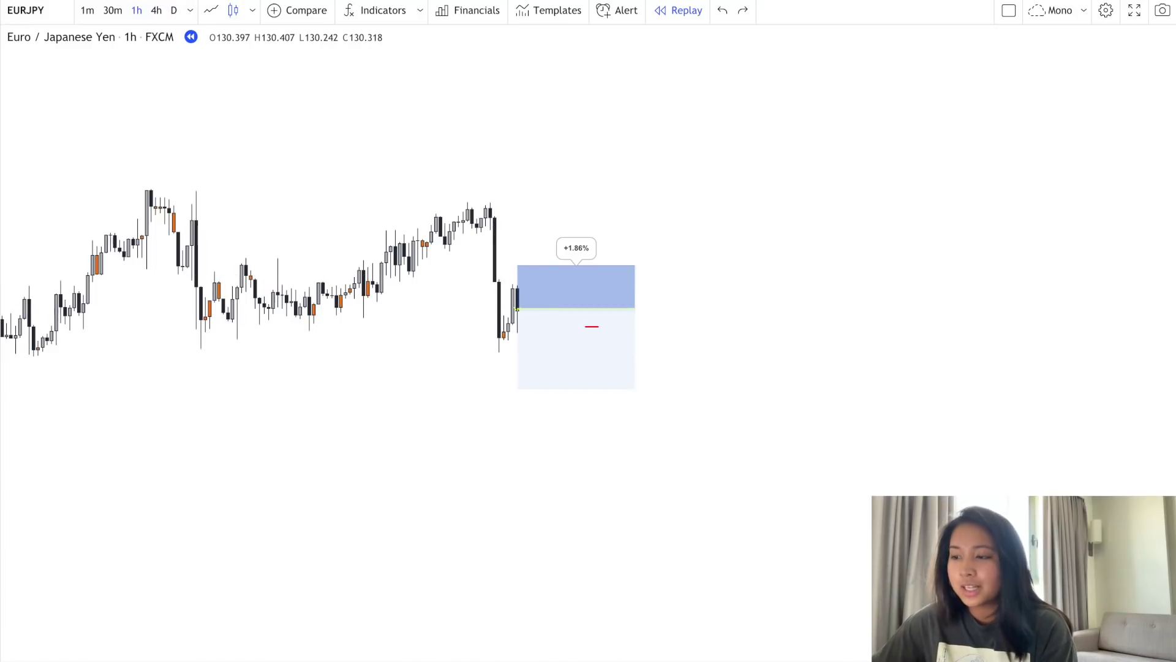
Advance the EURJPY replay bar by bar from the short entry until price nears the position's target.
{"action": "key", "text": "shift+Right"}
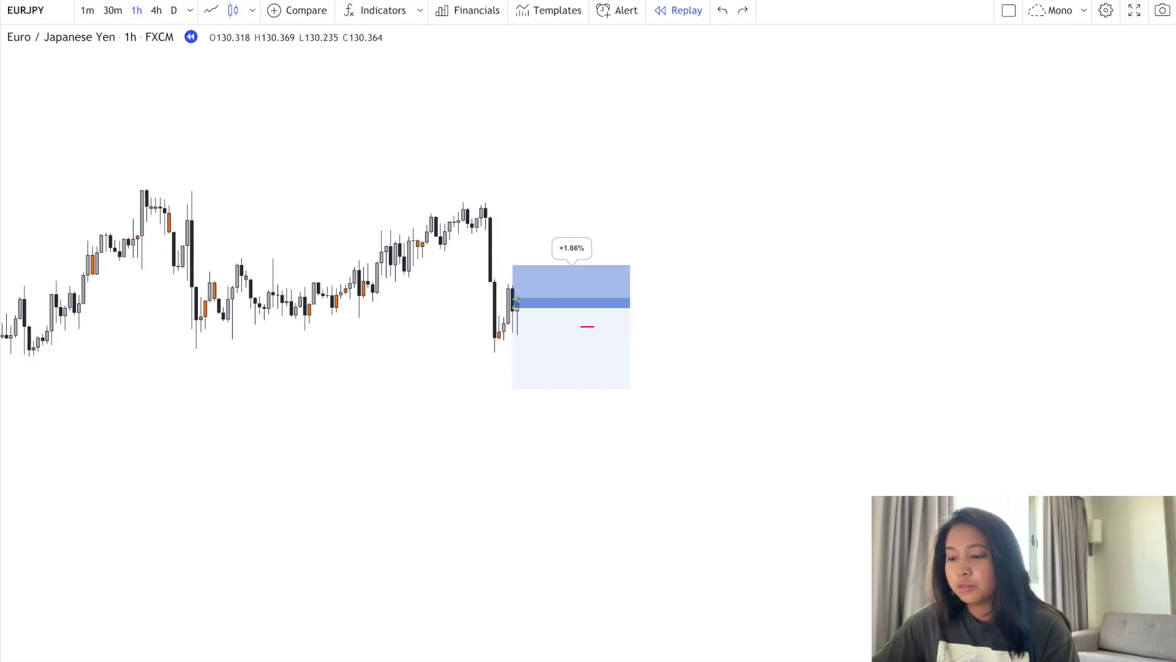
{"action": "key", "text": "shift+Right"}
{"action": "key", "text": "shift+Right"}
{"action": "key", "text": "shift+Right"}
{"action": "key", "text": "shift+Right"}
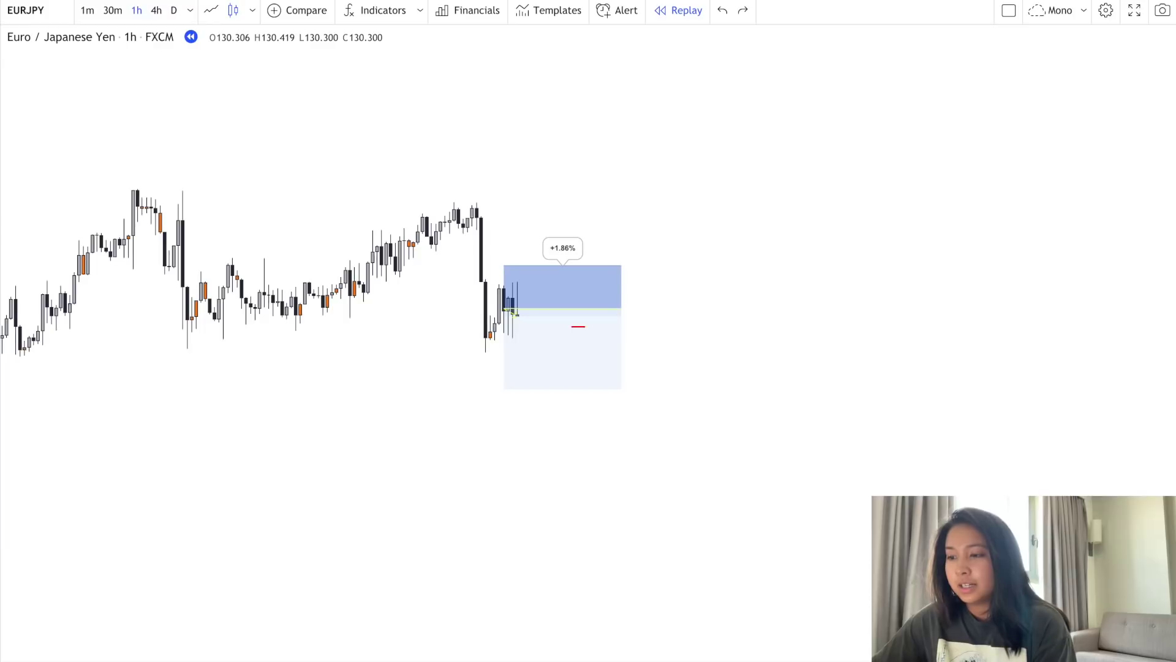
{"action": "key", "text": "shift+Right"}
{"action": "key", "text": "shift+Right"}
{"action": "key", "text": "shift+Right"}
{"action": "key", "text": "shift+Right"}
{"action": "key", "text": "shift+Right"}
{"action": "key", "text": "shift+Right"}
{"action": "key", "text": "shift+Right"}
{"action": "key", "text": "shift+Right"}
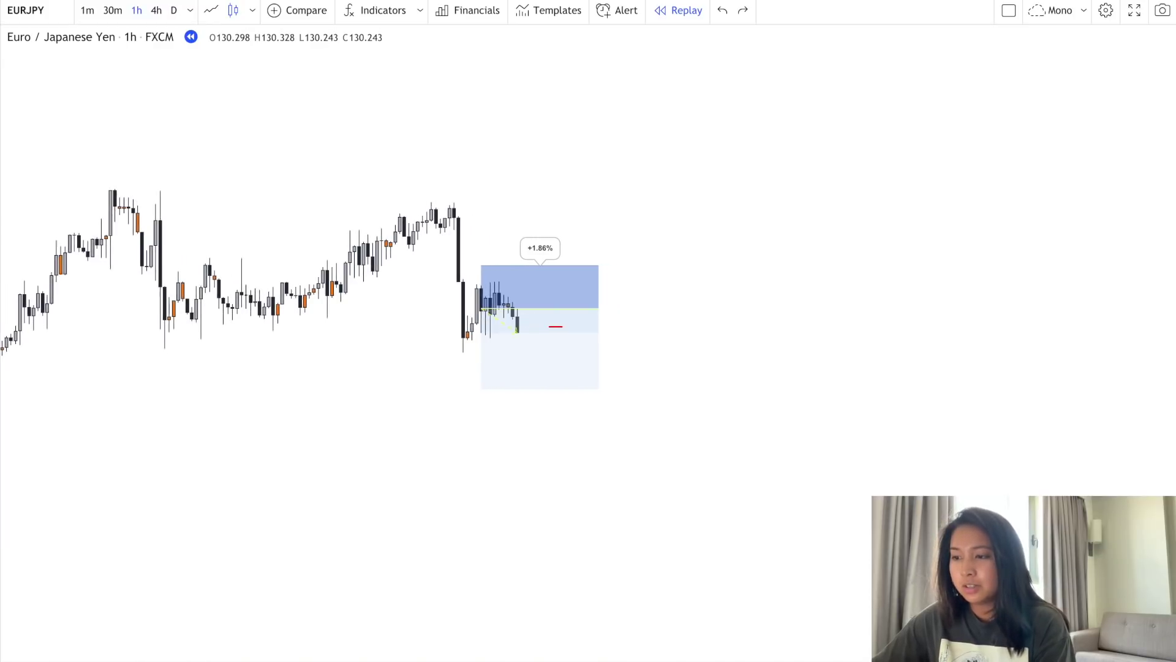
{"action": "key", "text": "shift+Right"}
{"action": "key", "text": "shift+Right"}
{"action": "key", "text": "shift+Right"}
{"action": "key", "text": "shift+Right"}
{"action": "key", "text": "shift+Right"}
{"action": "key", "text": "shift+Right"}
{"action": "key", "text": "shift+Right"}
{"action": "key", "text": "shift+Right"}
{"action": "key", "text": "shift+Right"}
{"action": "key", "text": "shift+Right"}
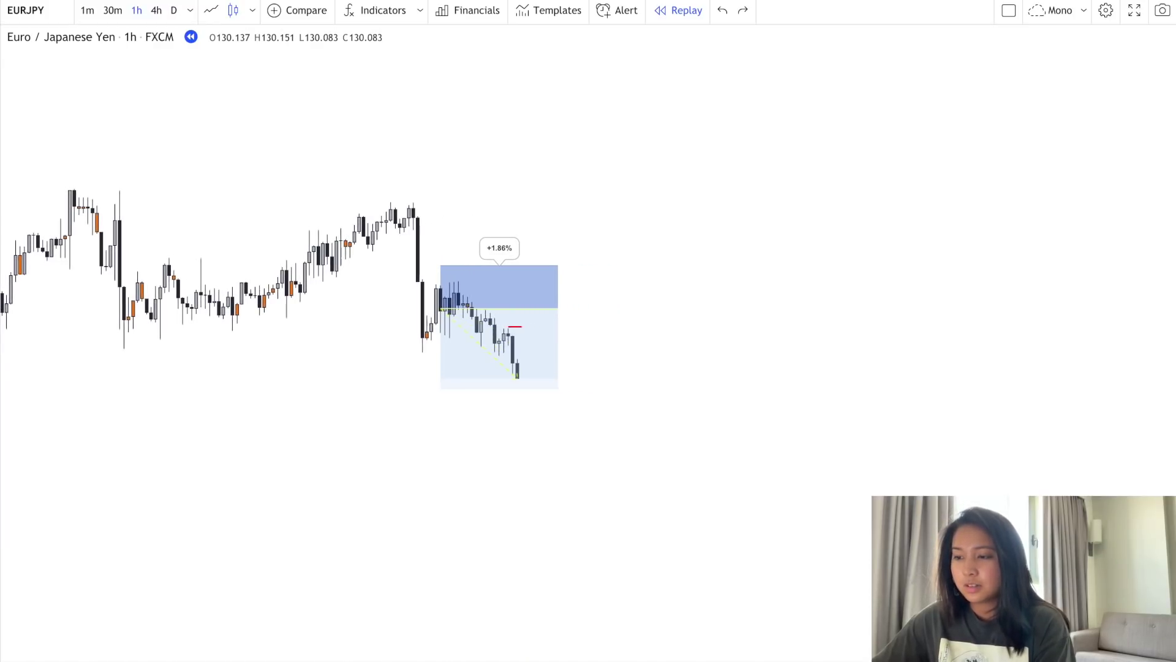